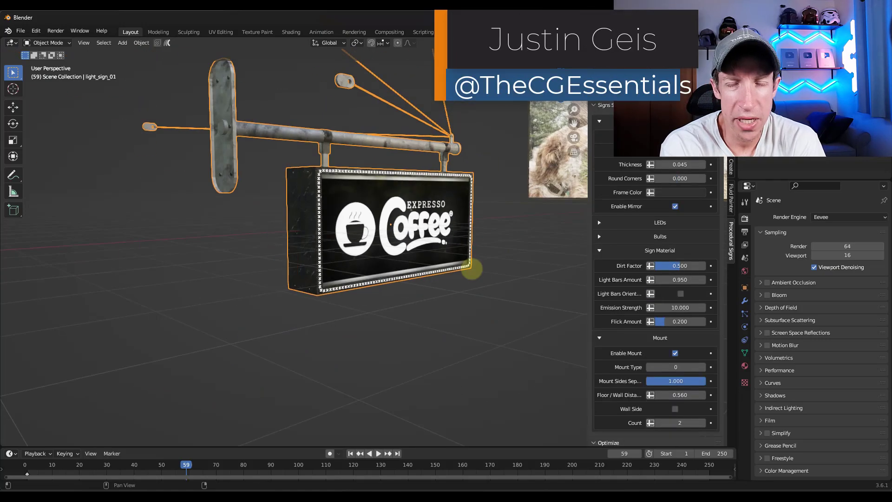
- Change the mount type of the coffee sign and enable the Bloom render effect
middle_click_drag(462, 293, 307, 204)
scroll(307, 204, "down", 4)
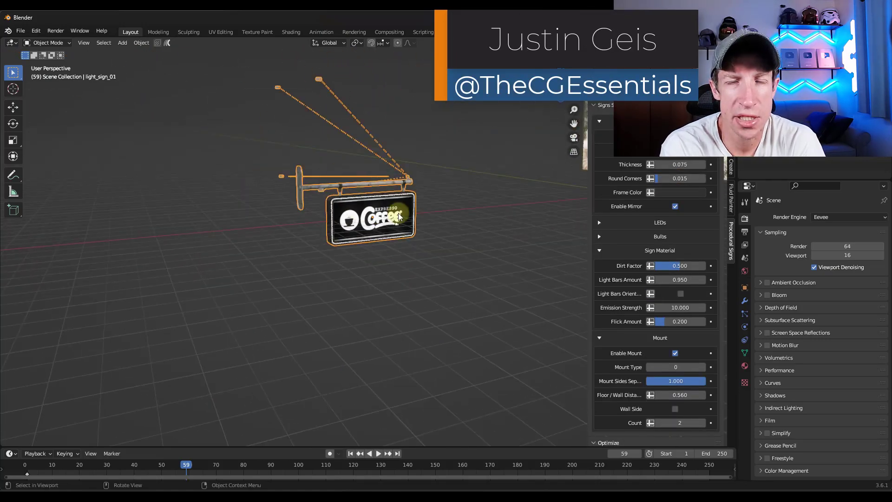
scroll(375, 178, "up", 4)
left_click(703, 368)
left_click(703, 368)
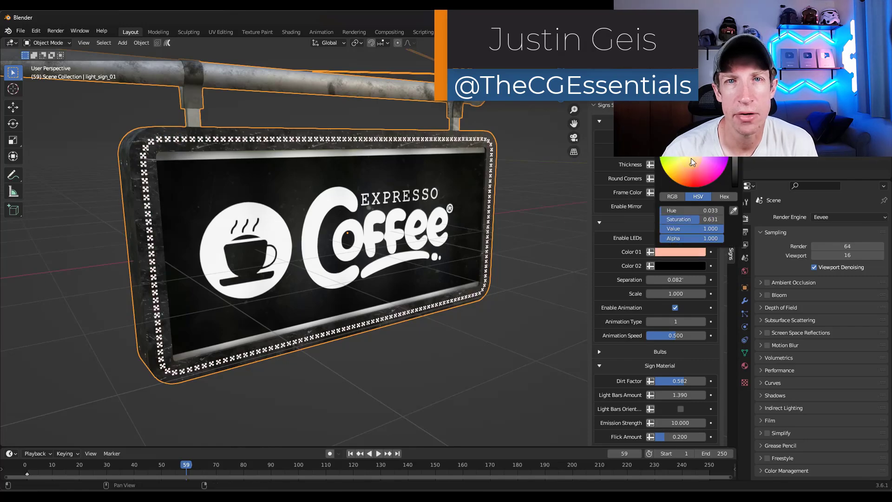
left_click(767, 295)
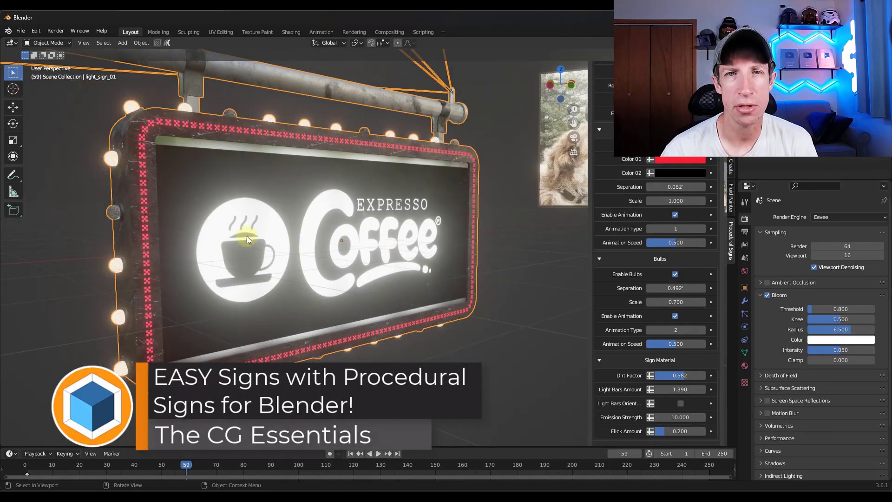
- Reduce the separation and scale of the light bulbs on the coffee sign, and play the animation
scroll(247, 240, "down", 3)
middle_click_drag(319, 236, 349, 222)
scroll(288, 216, "down", 1)
scroll(288, 217, "up", 2)
middle_click_drag(288, 217, 274, 209)
left_click_drag(675, 288, 460, 288)
left_click_drag(675, 300, 461, 298)
left_click(377, 454)
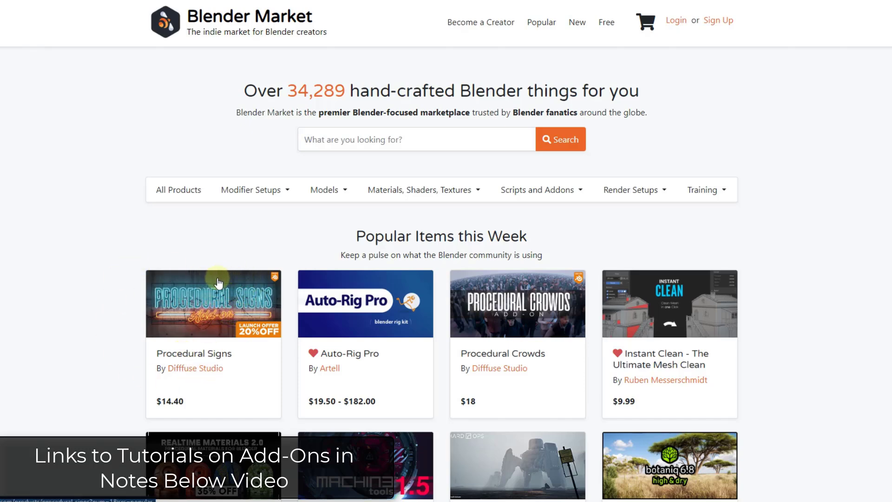
- Switch to Blender Market and look through Difffuse Studio's Procedural Alleys and Procedural Crowds product pages
right_click(195, 369)
left_click(220, 380)
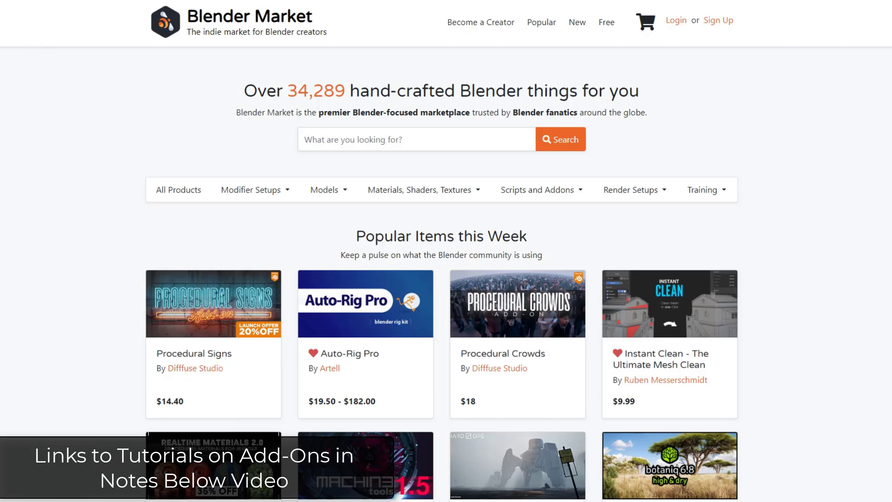
left_click(130, 0)
scroll(171, 239, "down", 3)
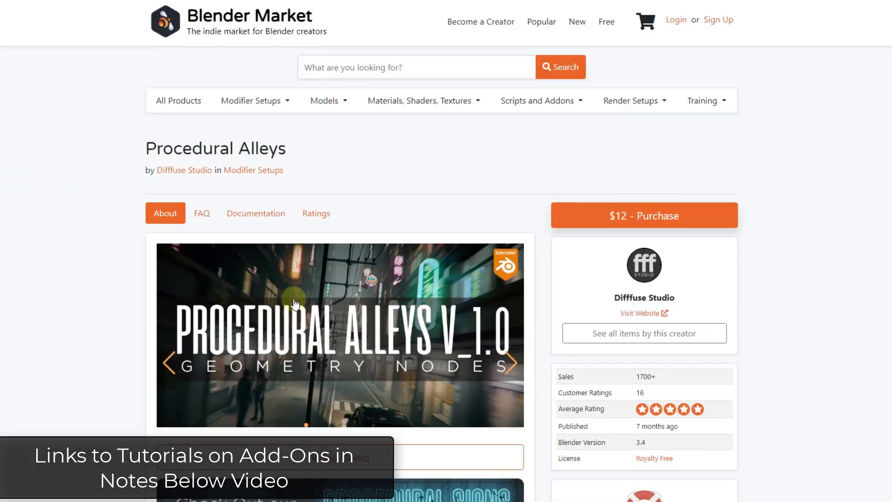
scroll(294, 298, "down", 10)
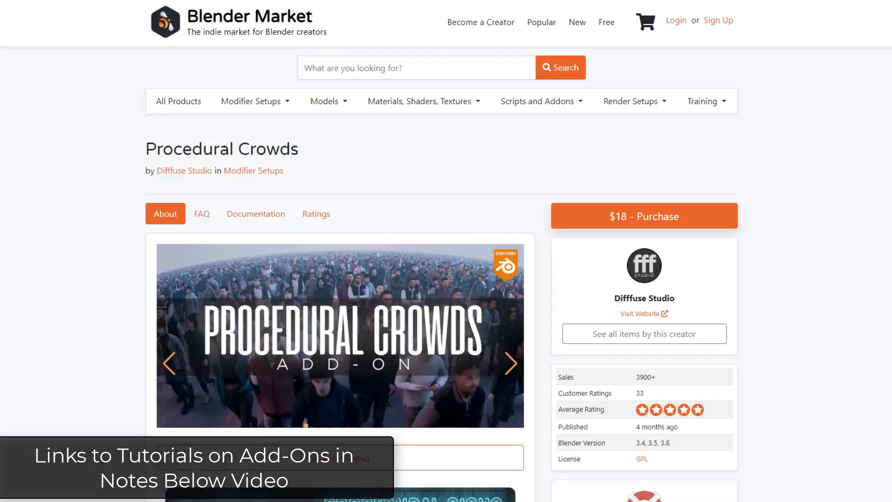
scroll(281, 268, "down", 8)
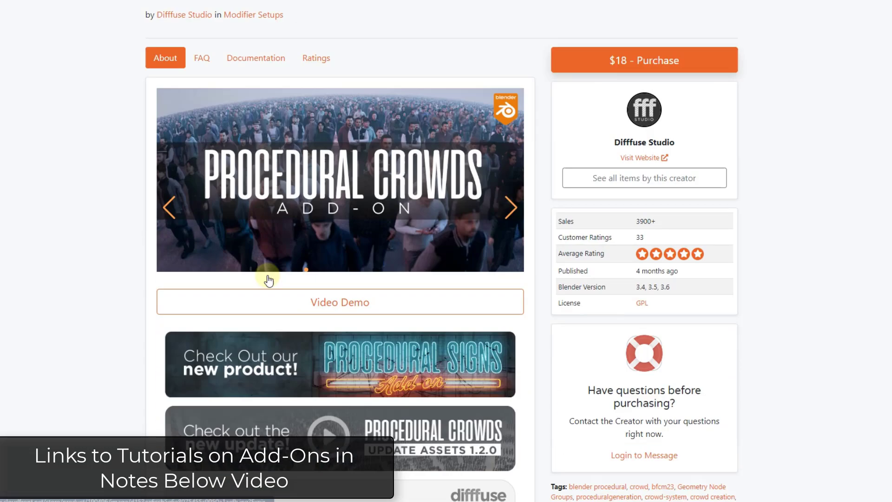
scroll(281, 268, "down", 2)
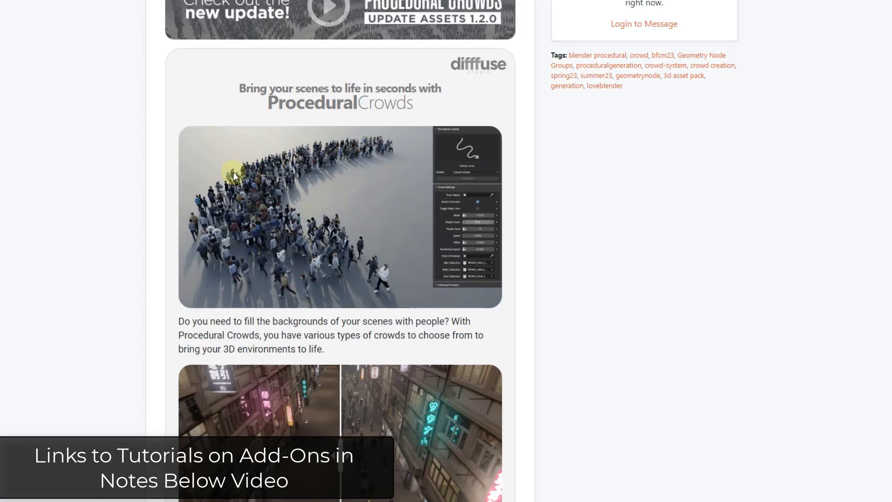
scroll(342, 255, "down", 2)
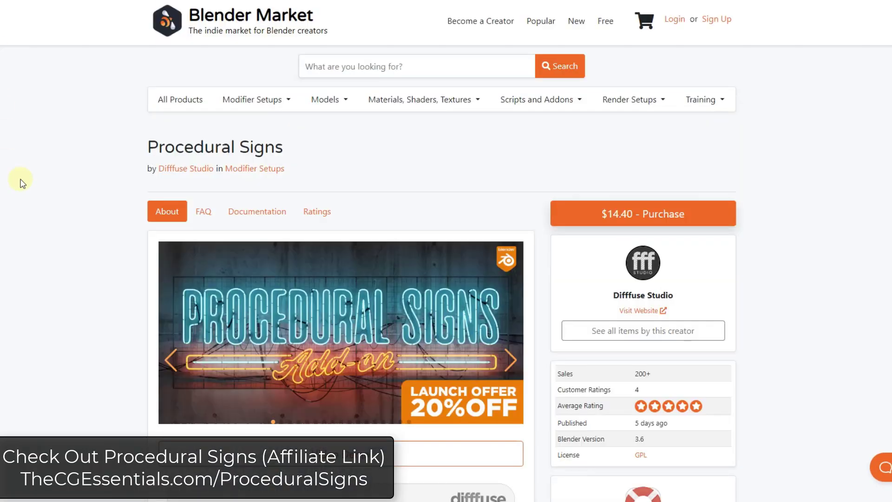
- Read the introduction and customization section of the Procedural Signs product page
scroll(40, 185, "down", 3)
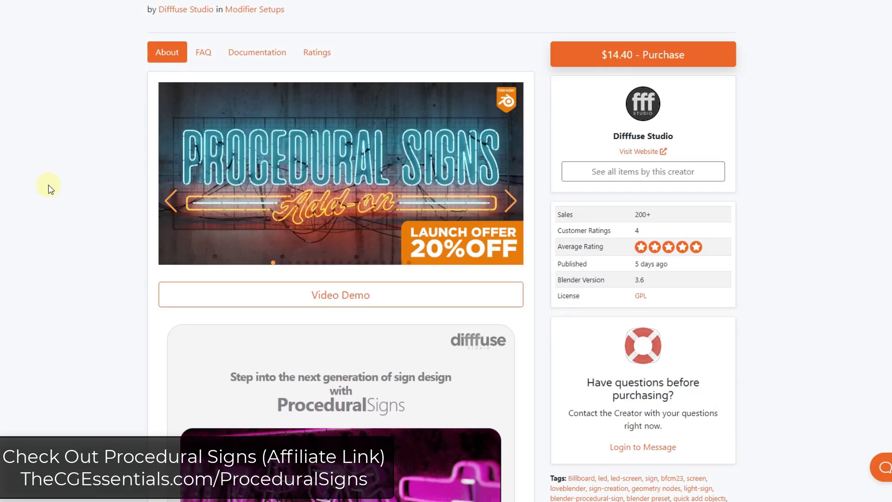
scroll(51, 188, "down", 6)
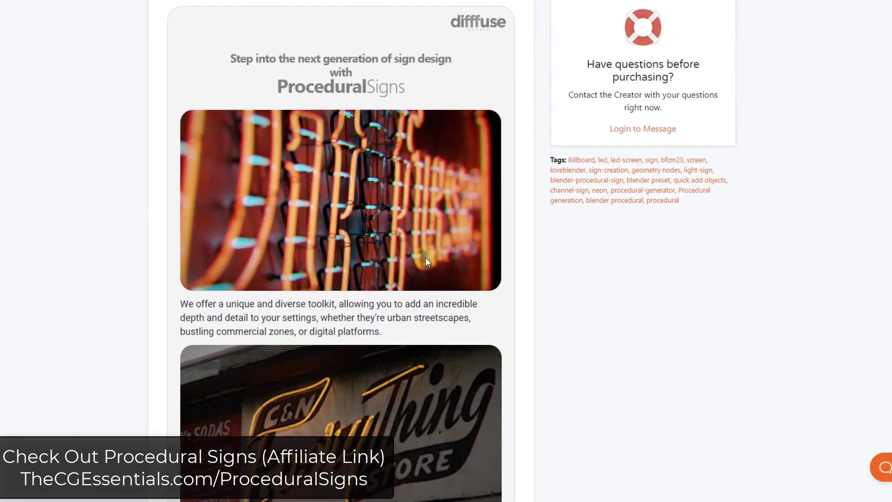
scroll(187, 285, "down", 4)
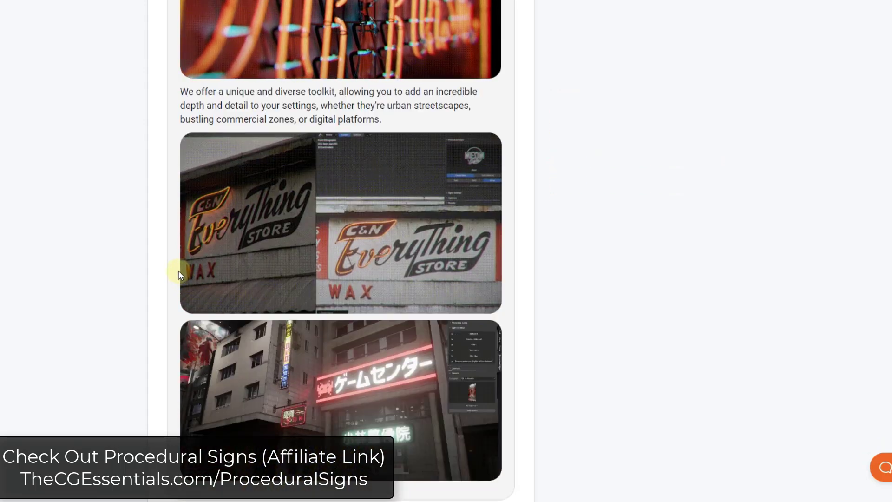
scroll(179, 272, "down", 1)
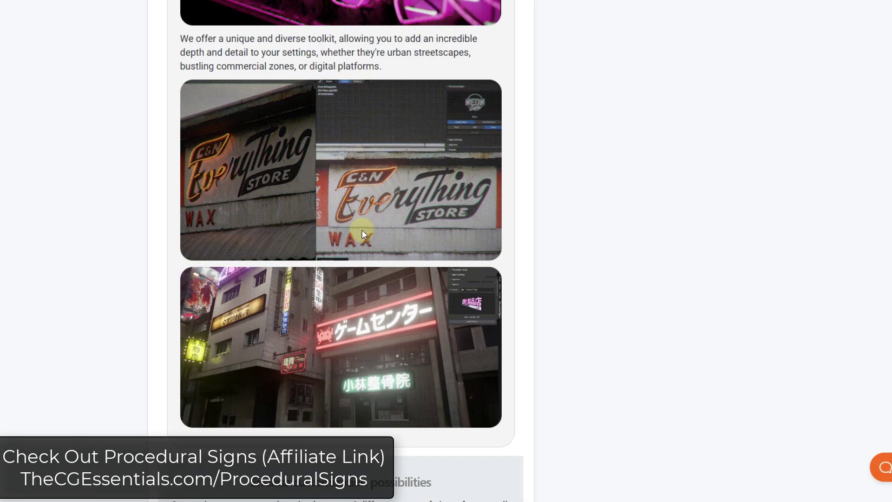
scroll(363, 229, "down", 8)
scroll(390, 260, "down", 2)
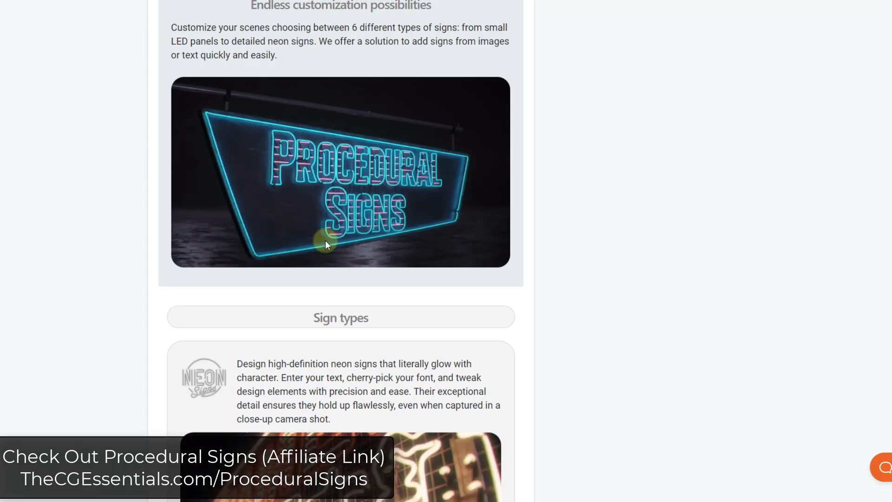
- Examine the sign types and the optimize option described on the Procedural Signs product page
scroll(140, 219, "down", 3)
scroll(142, 214, "down", 2)
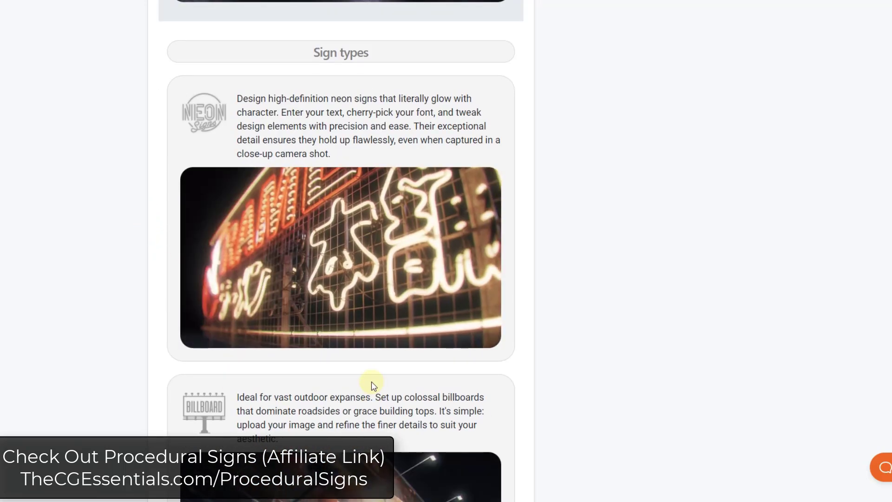
scroll(370, 382, "down", 10)
scroll(156, 263, "down", 8)
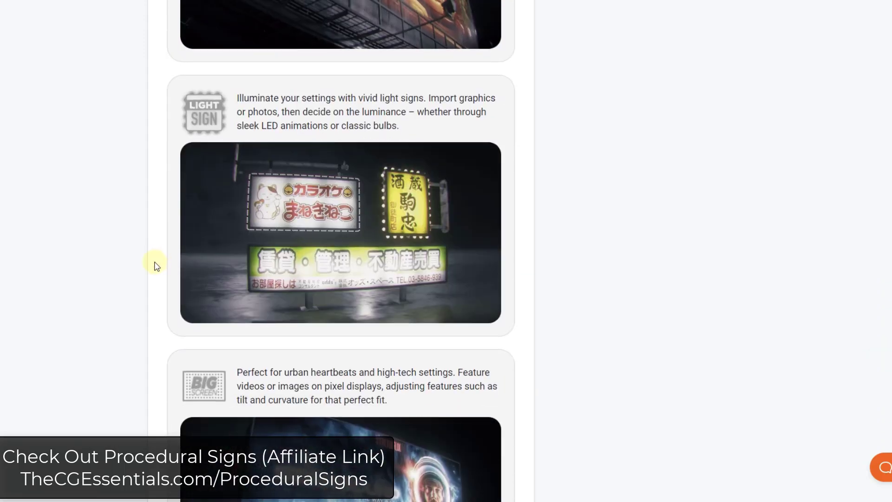
scroll(154, 285, "down", 5)
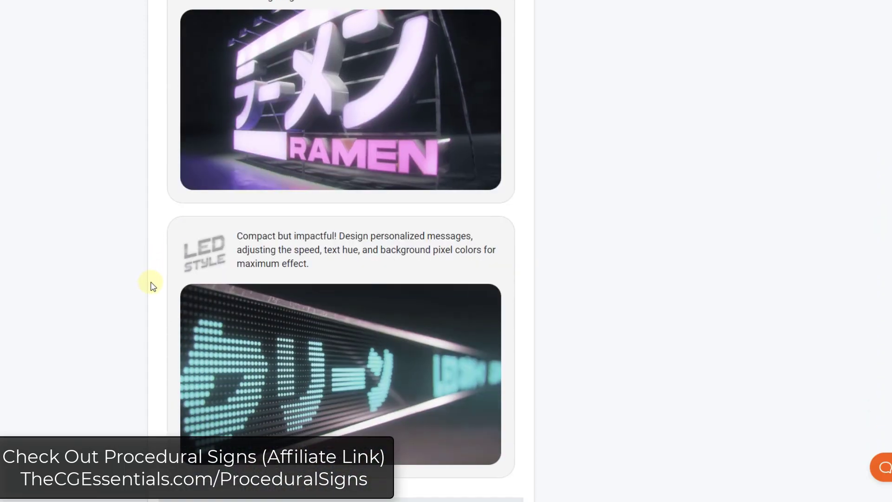
scroll(153, 285, "down", 4)
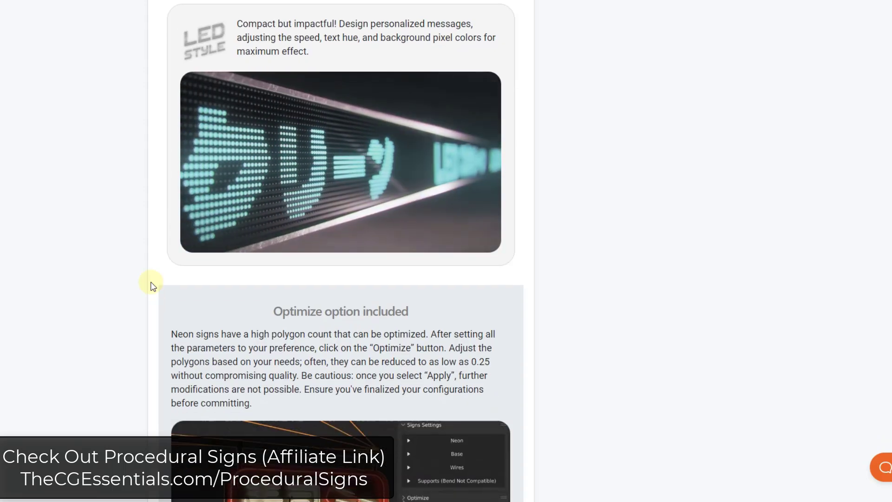
scroll(153, 285, "down", 4)
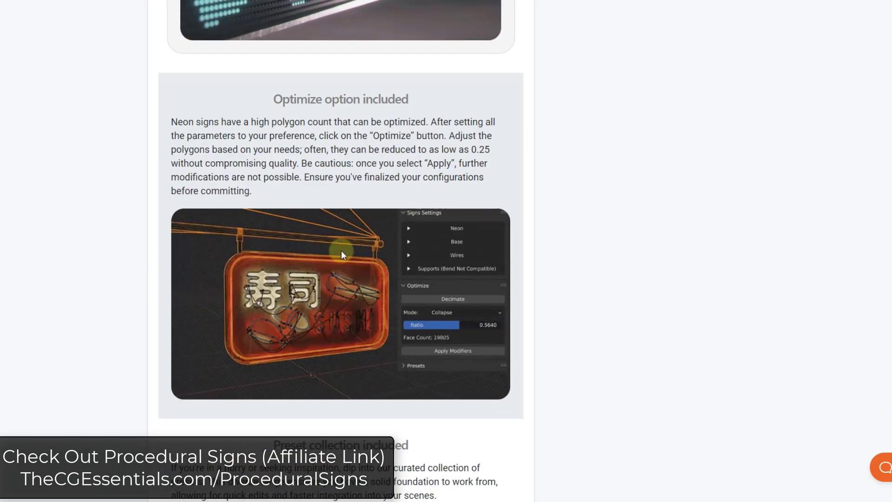
scroll(358, 227, "down", 5)
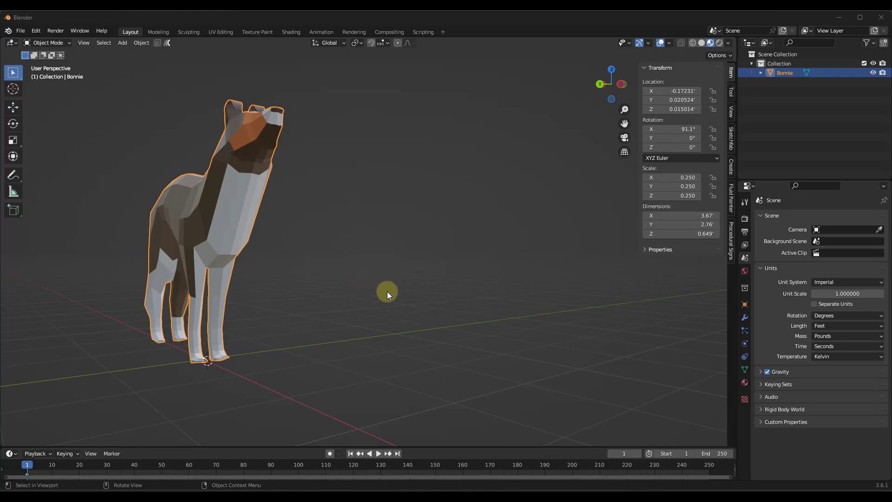
- Switch to Blender and inspect the Procedural Signs add-on's details and assets folder path in the add-on preferences
left_click(37, 31)
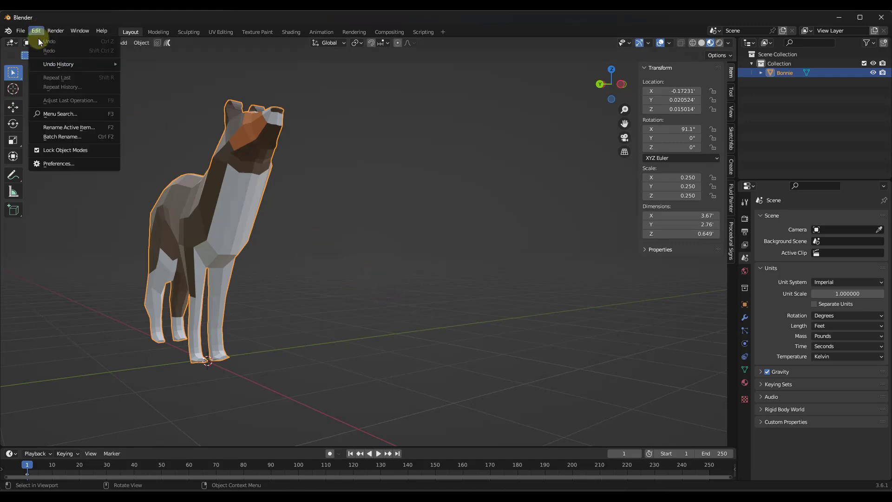
left_click(63, 228)
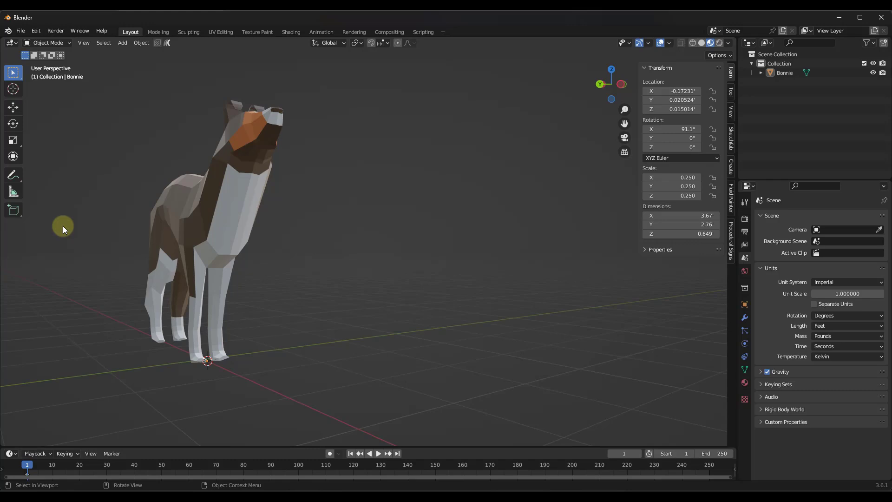
left_click(35, 31)
left_click(52, 166)
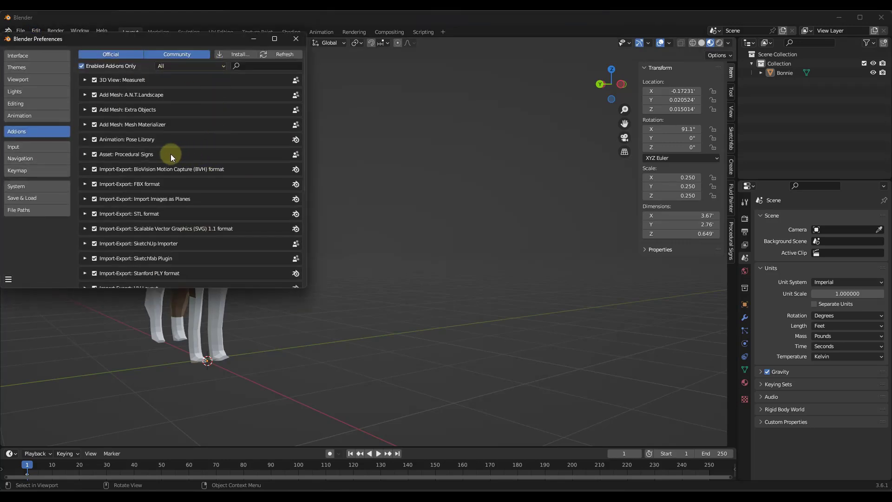
left_click(85, 155)
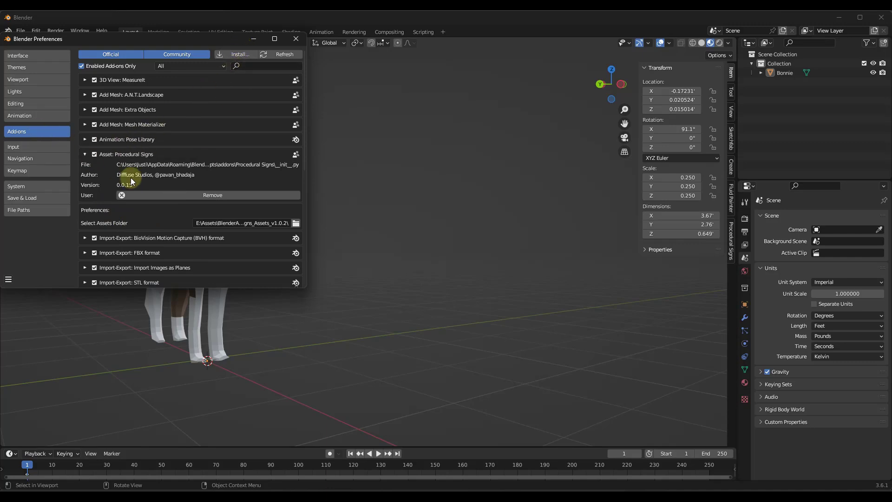
left_click_drag(306, 195, 419, 199)
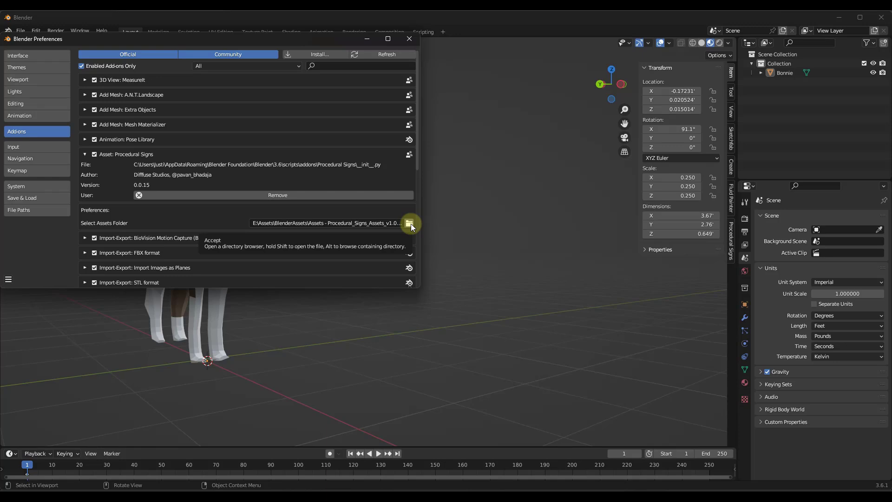
left_click_drag(420, 225, 458, 226)
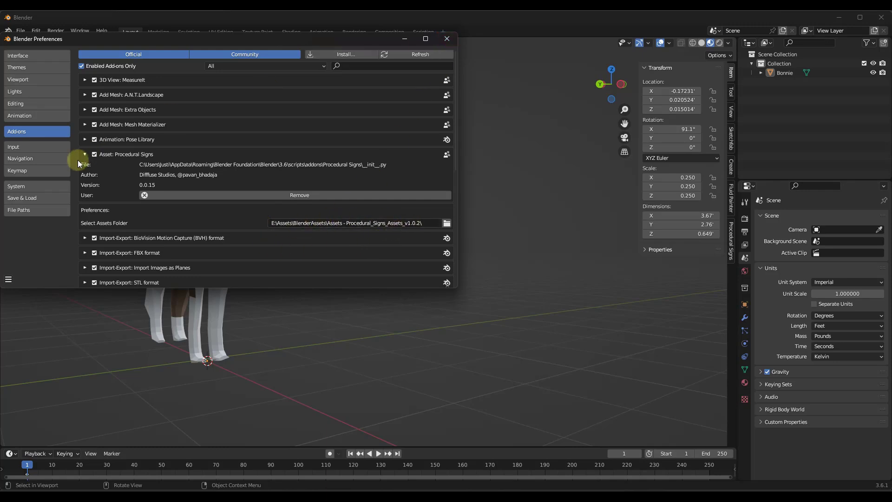
left_click(446, 39)
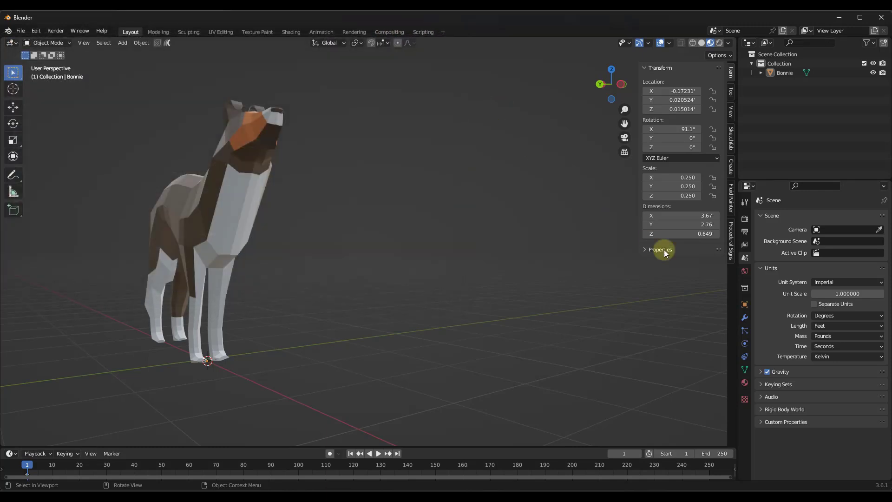
- Show the Procedural Signs add-on's controls in the 3D viewport sidebar and examine its sign types and preset categories
left_click(731, 239)
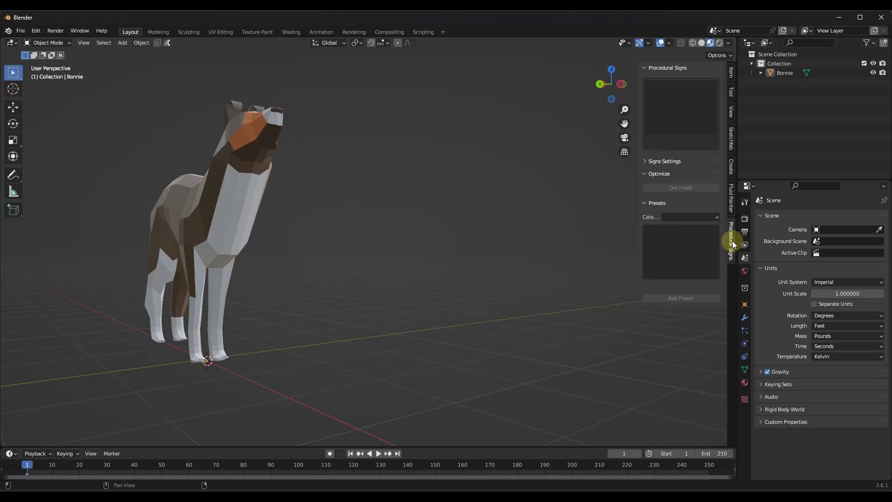
key("n")
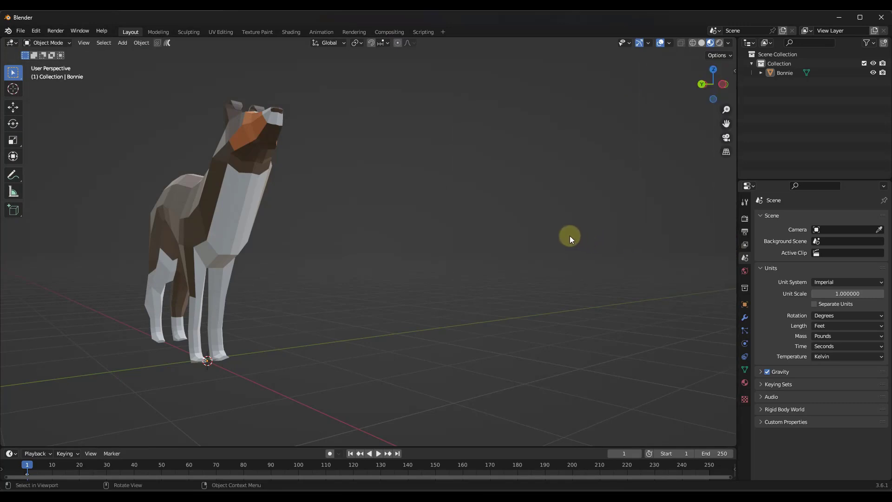
key("n")
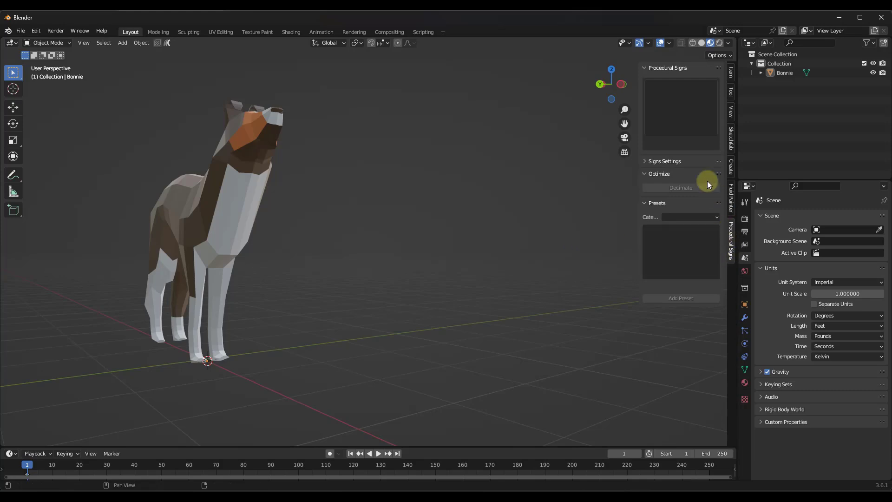
left_click(664, 108)
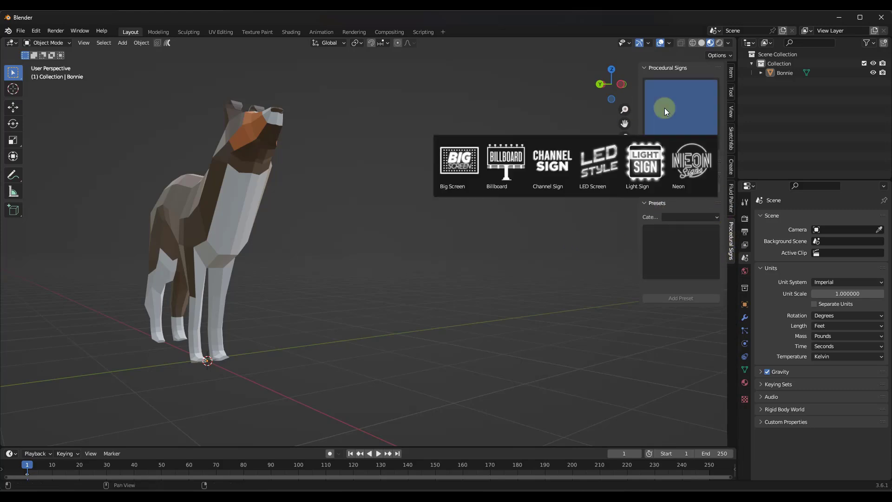
left_click(667, 94)
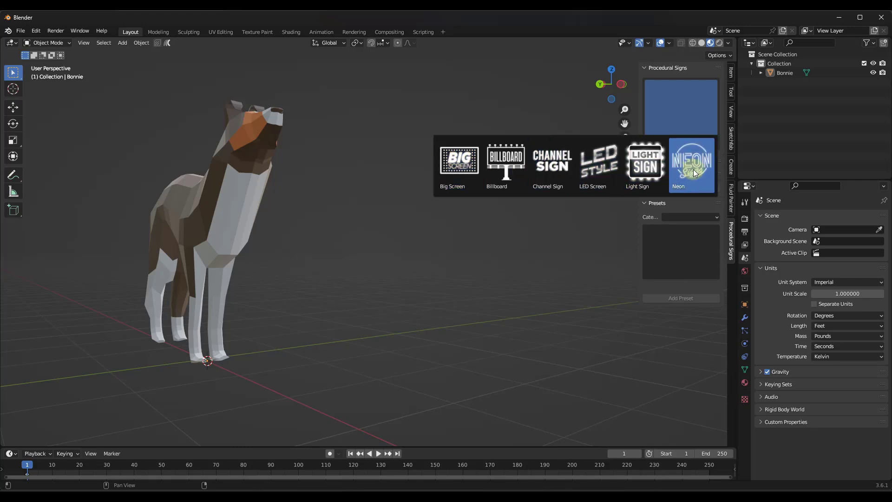
left_click(692, 255)
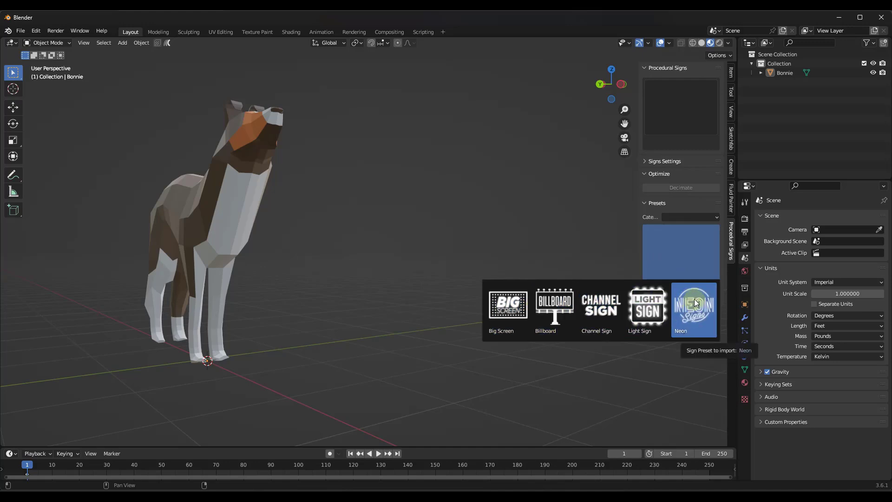
left_click(679, 217)
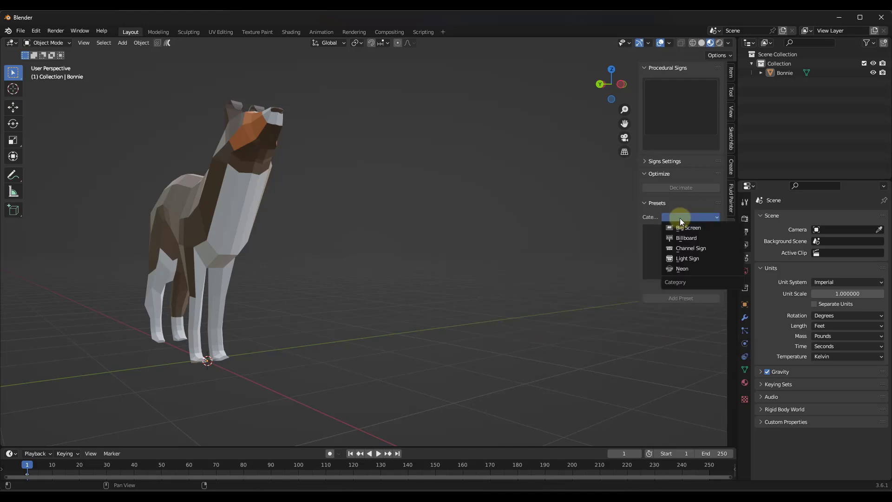
- Add the Big Screen 02 preset from the Big Screen category to the scene and inspect it from another angle
left_click(689, 229)
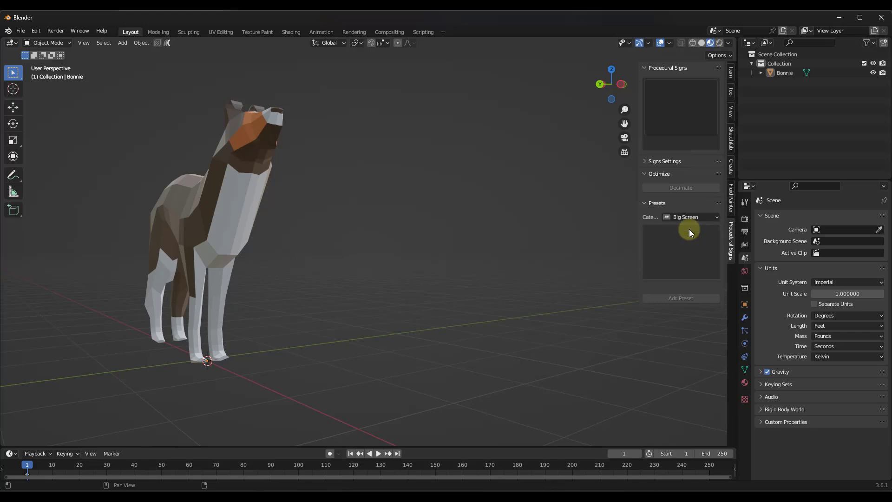
left_click(670, 249)
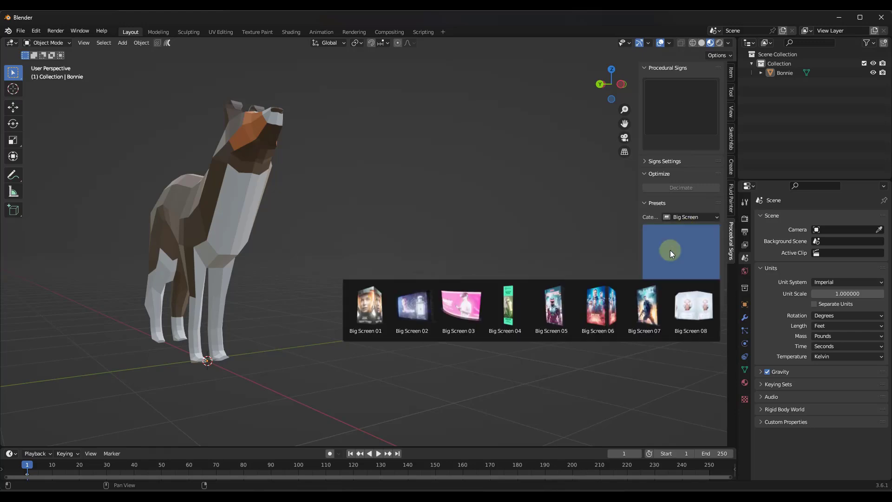
left_click(412, 309)
left_click(677, 298)
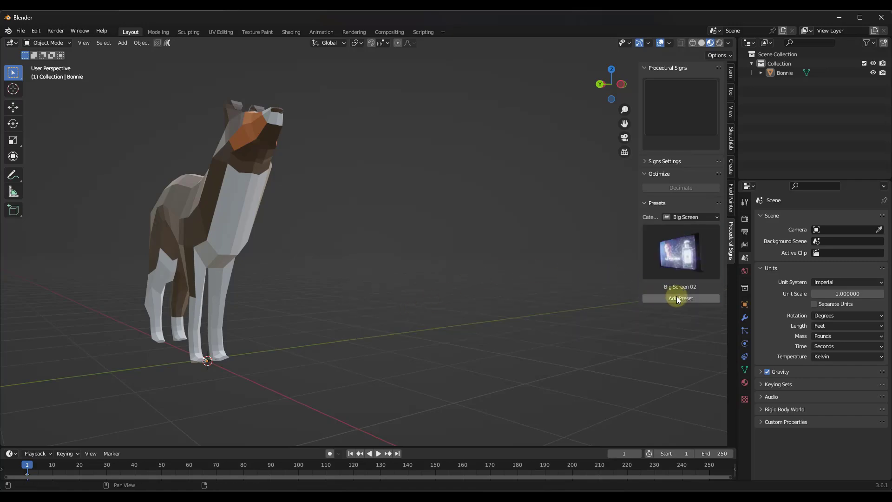
scroll(408, 235, "down", 10)
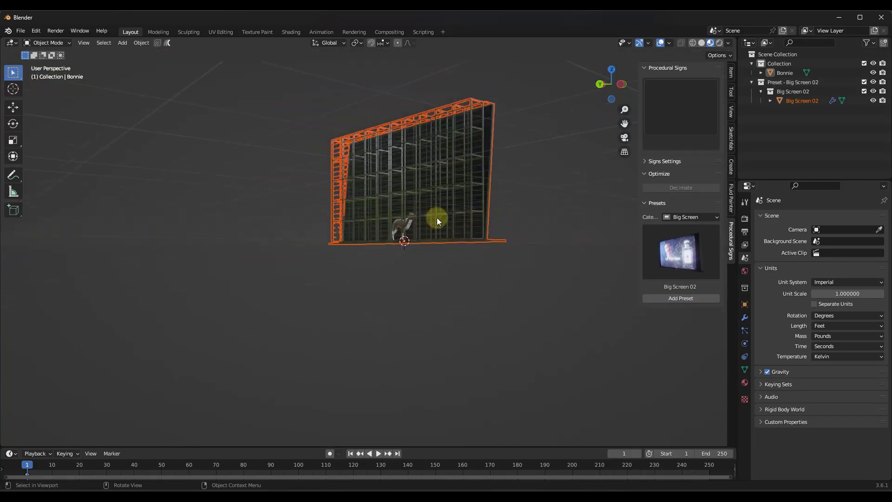
middle_click_drag(537, 188, 414, 132)
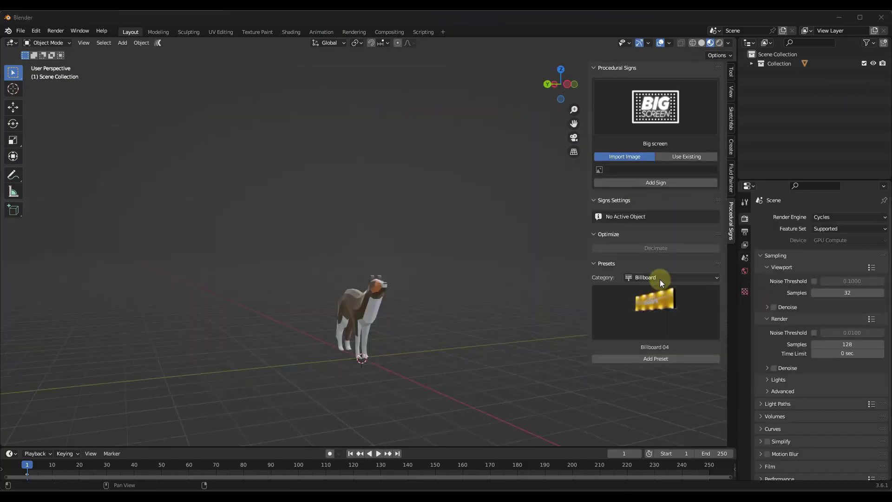
- Add the Light Sign 04 preset from the Light Sign category to the scene
left_click(659, 280)
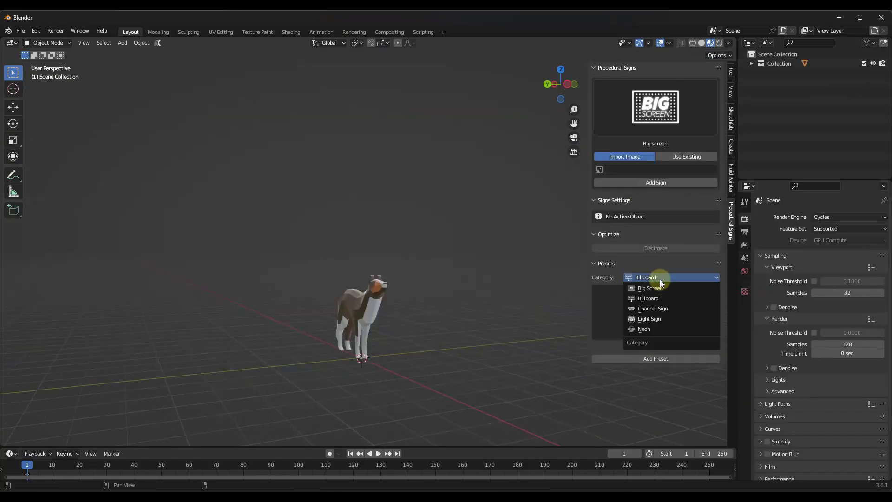
left_click(658, 318)
left_click(657, 320)
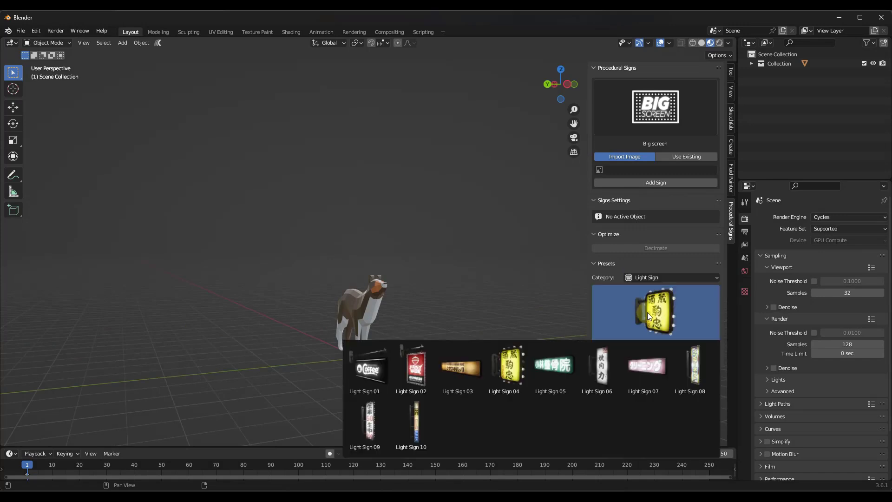
left_click(499, 367)
left_click(660, 358)
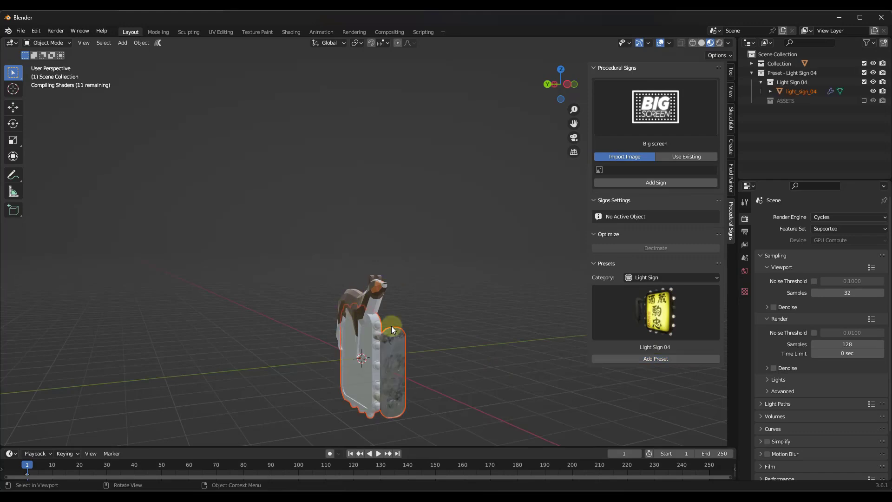
- Raise the light sign straight up along Z by about 5.39 feet so it hangs above the dog
middle_click_drag(378, 352, 336, 346)
scroll(389, 373, "up", 3)
scroll(388, 374, "down", 2)
key("g")
key("z")
left_click(389, 193)
middle_click_drag(415, 159, 400, 175)
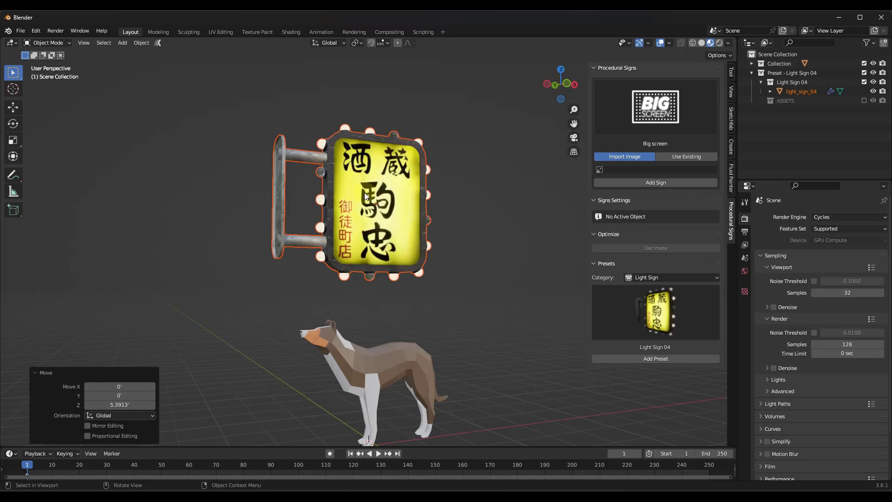
- Choose the Light Sign type and set the hanging sign's frame scale to 1.060 and depth to 0.130
left_click(672, 103)
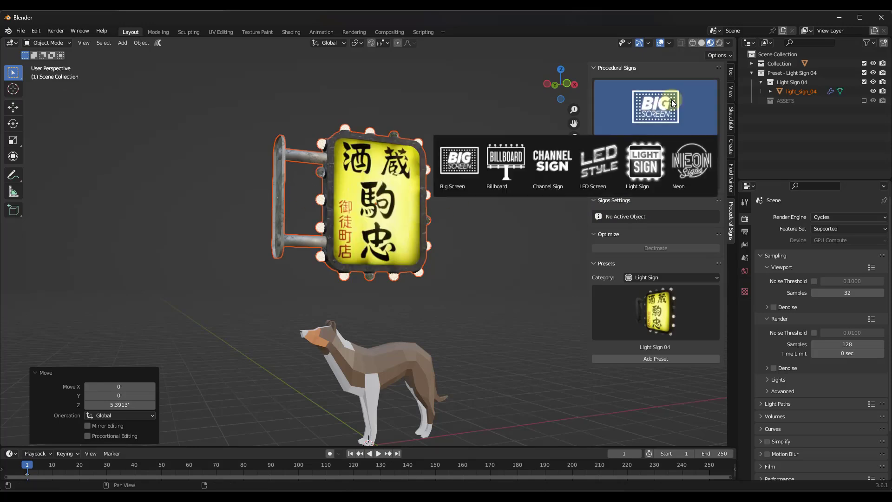
left_click(633, 166)
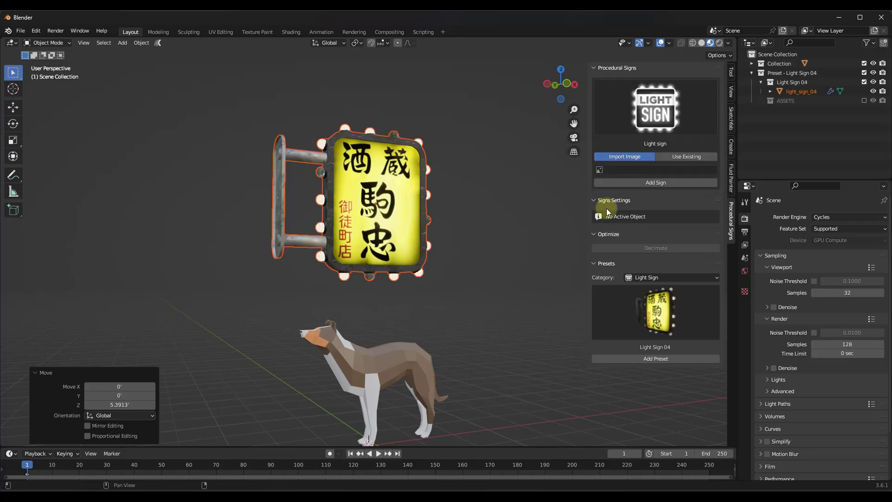
left_click(366, 188)
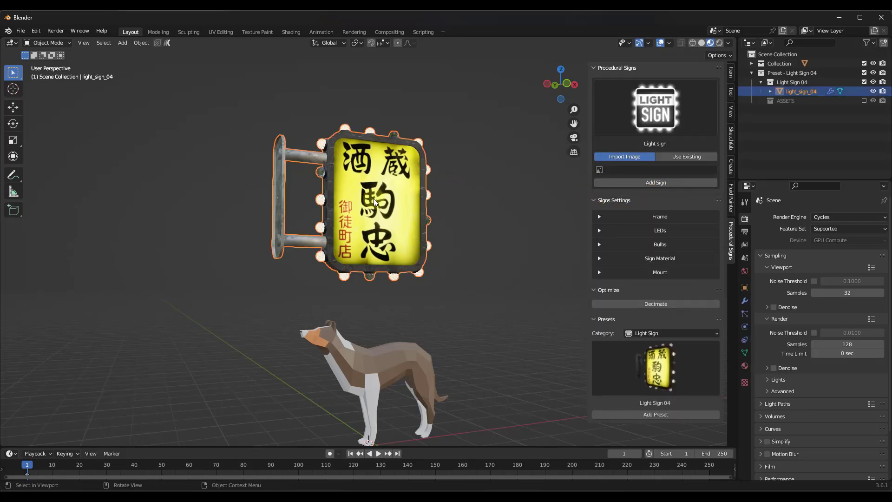
left_click(600, 217)
left_click_drag(674, 232, 451, 246)
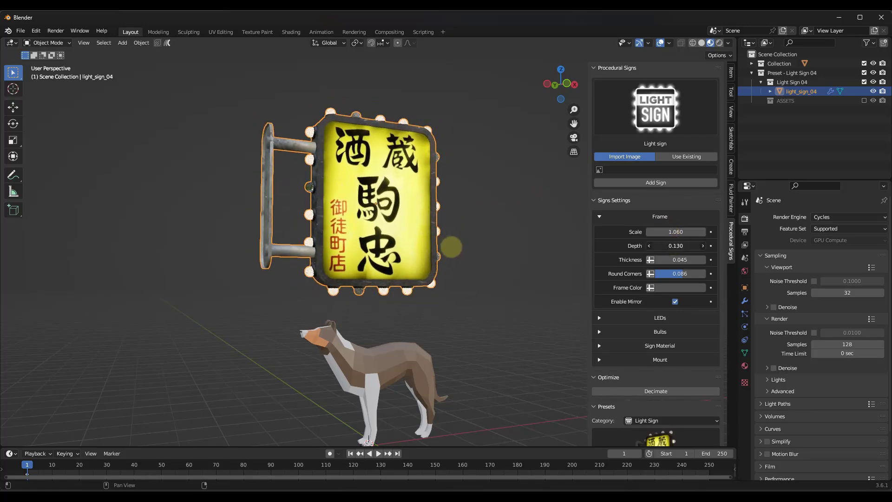
middle_click_drag(358, 179, 393, 173)
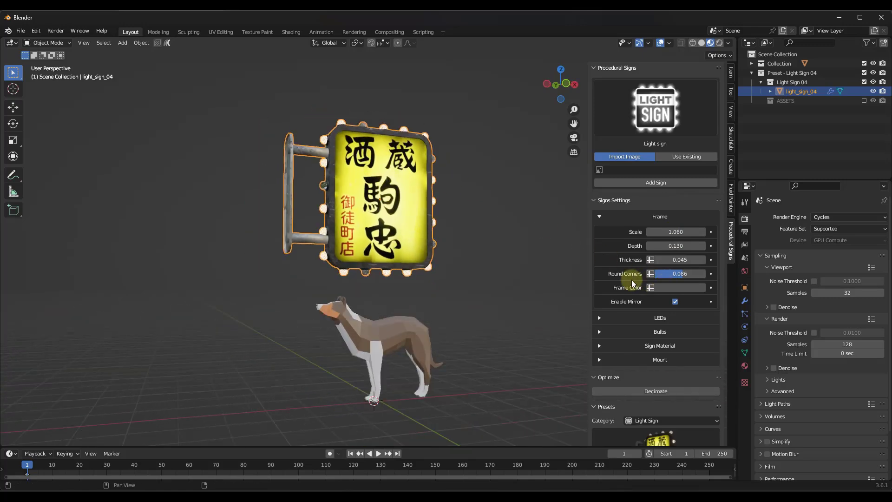
- Delete the light sign above the dog from the scene
scroll(370, 188, "down", 2)
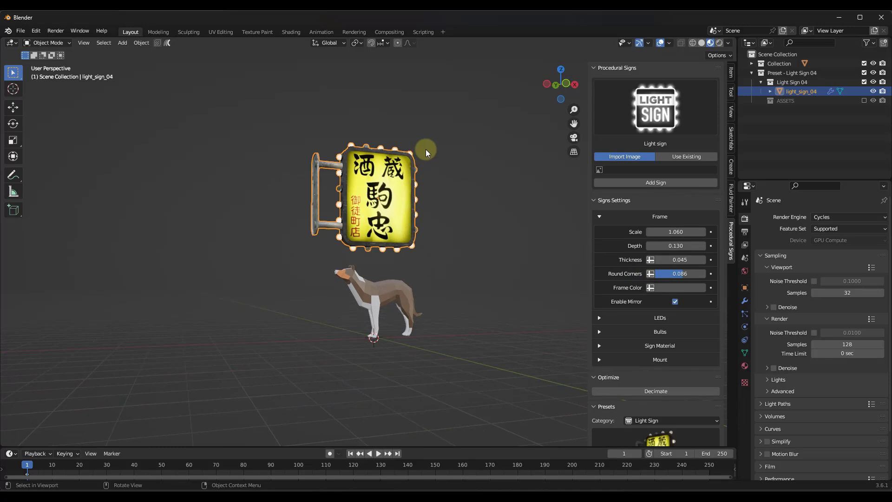
key("Delete")
middle_click_drag(381, 220, 516, 234)
middle_click_drag(375, 257, 399, 254)
scroll(399, 257, "down", 1)
scroll(392, 294, "up", 3)
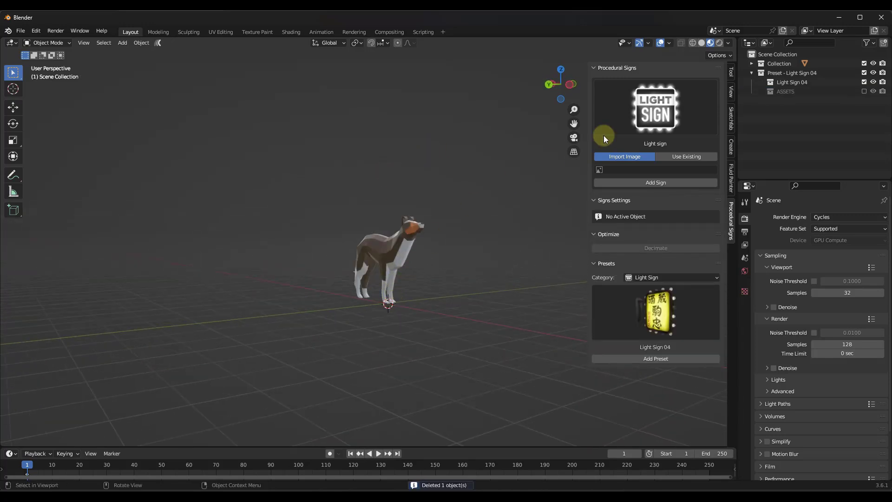
- Choose the LED Screen sign type and add a new LED screen sign to the scene
left_click(637, 122)
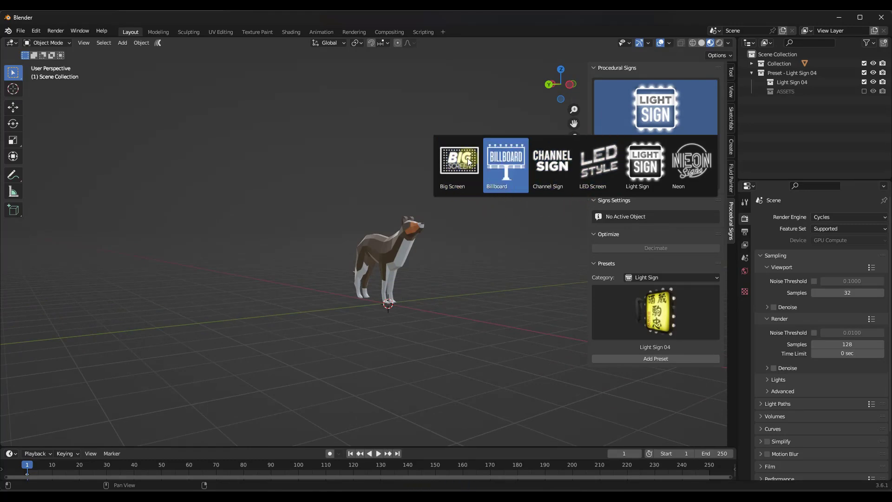
left_click(599, 163)
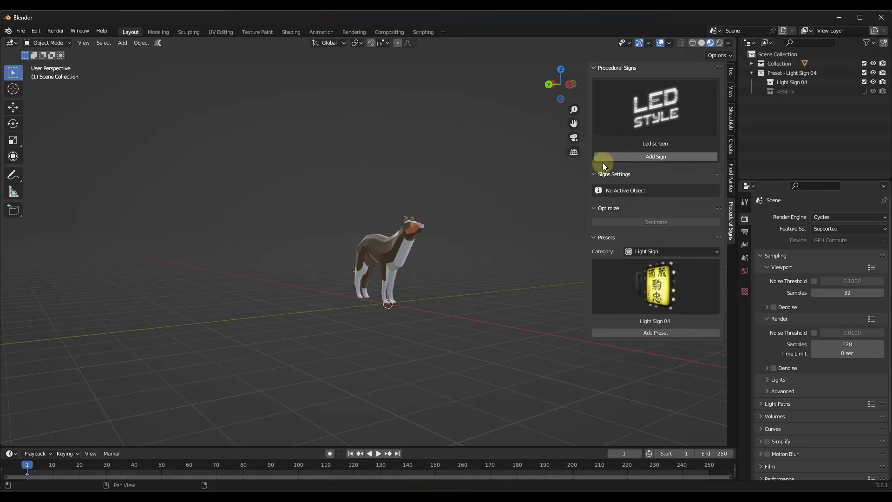
left_click(656, 156)
middle_click_drag(463, 288, 375, 289)
- Move the LED screen vertically along Z so that it sits just above the dog
key("g")
key("z")
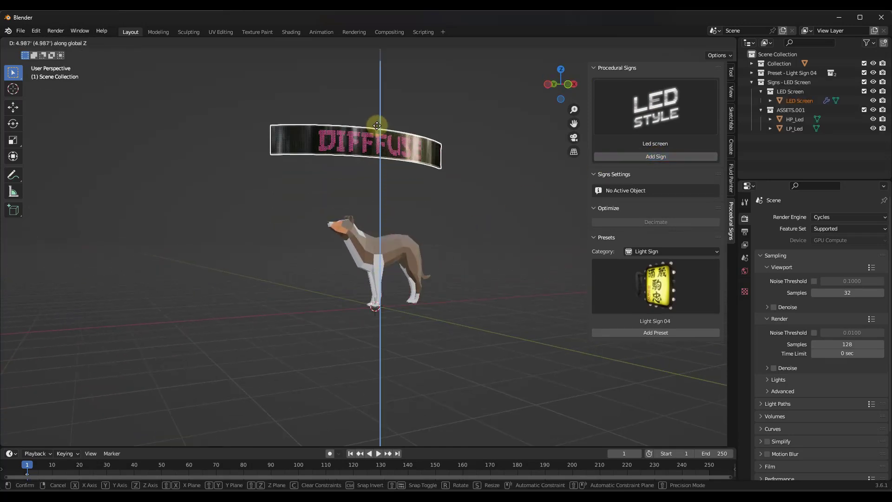
left_click(380, 130)
scroll(380, 135, "up", 3)
scroll(380, 133, "down", 2)
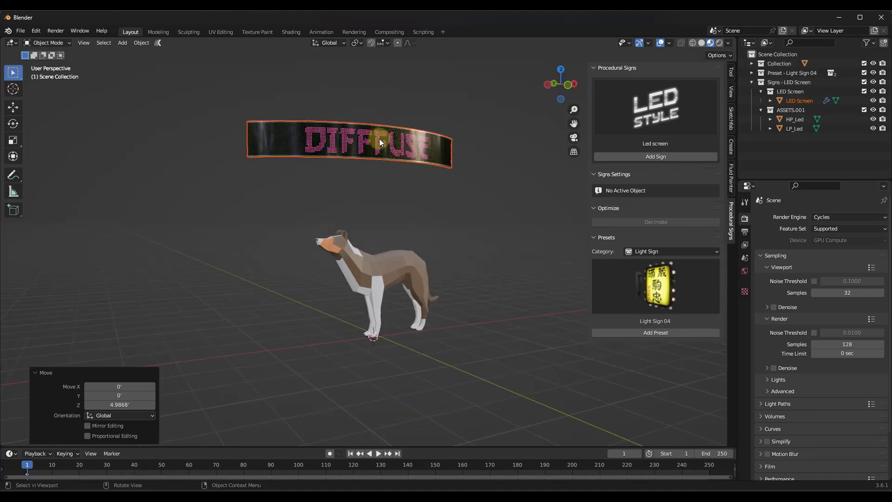
key("g")
key("z")
left_click(377, 185)
middle_click_drag(375, 242, 381, 221)
- Set the LED screen's text size to 0.320, character spacing to 1.030 and its string to "Bonnie"
left_click(378, 175)
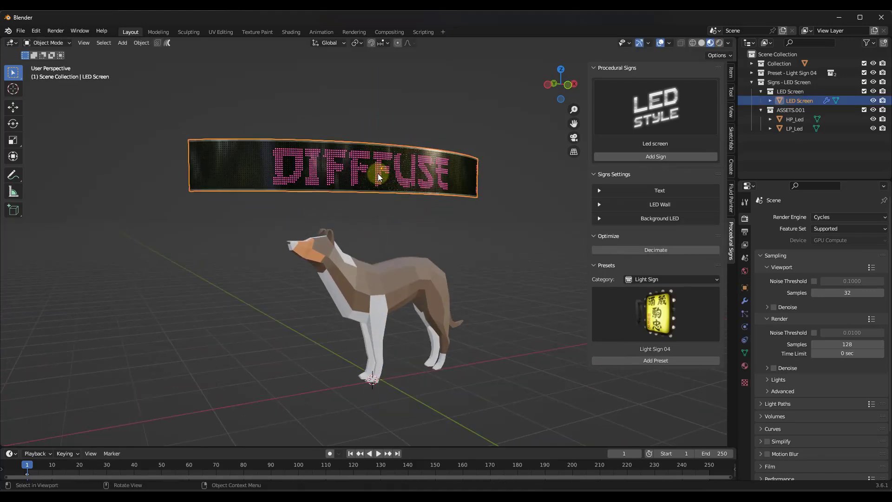
left_click(600, 190)
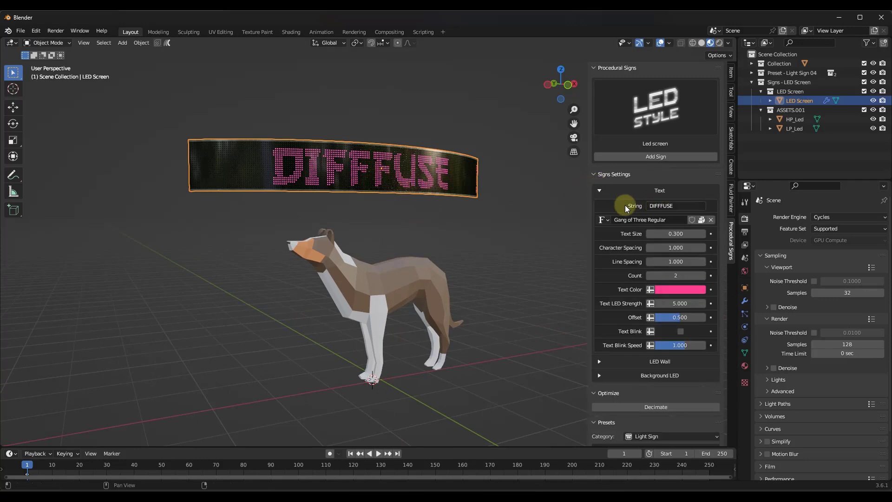
left_click_drag(690, 233, 694, 233)
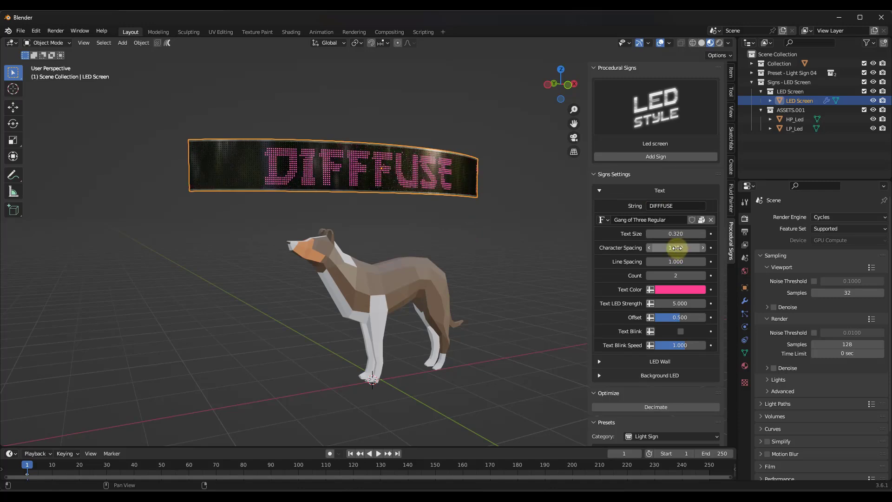
left_click_drag(675, 247, 677, 247)
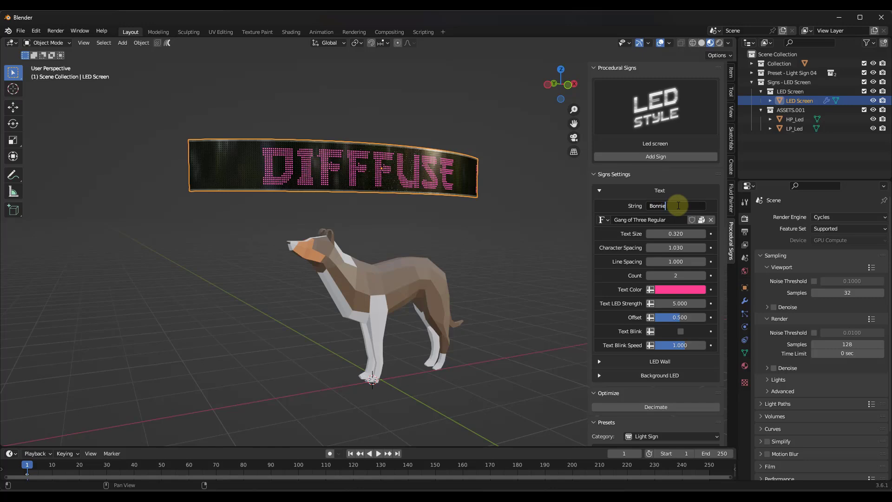
key("Return")
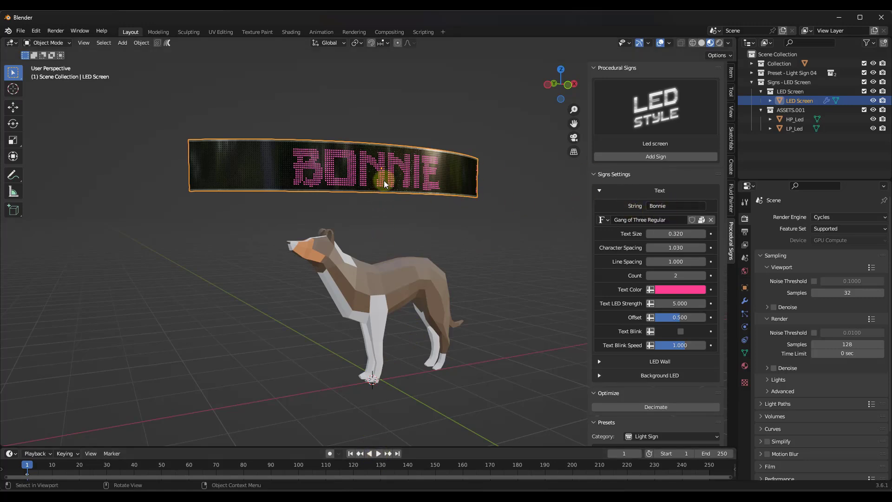
- Set the LED text's line spacing to 1.080 and count to 1, and play the scrolling animation briefly
mouse_move(673, 261)
left_mouse_down()
mouse_move(699, 264)
mouse_move(684, 264)
left_mouse_up()
left_click_drag(678, 276, 682, 277)
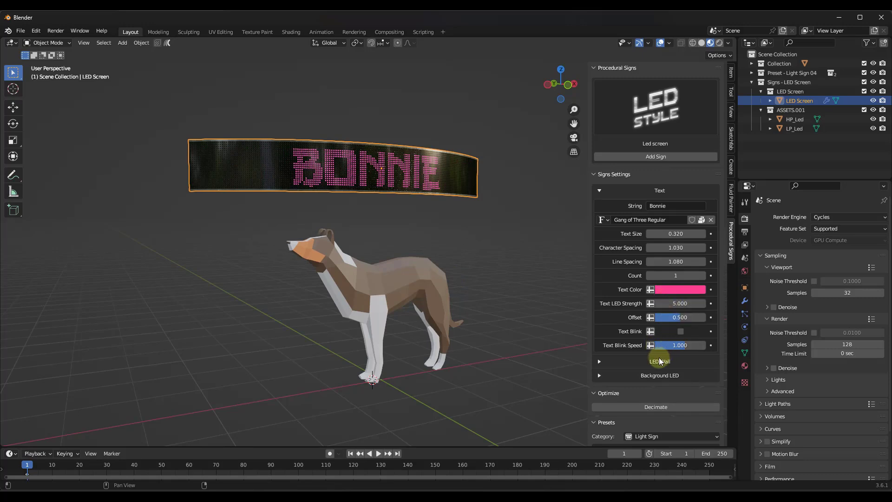
left_click(378, 454)
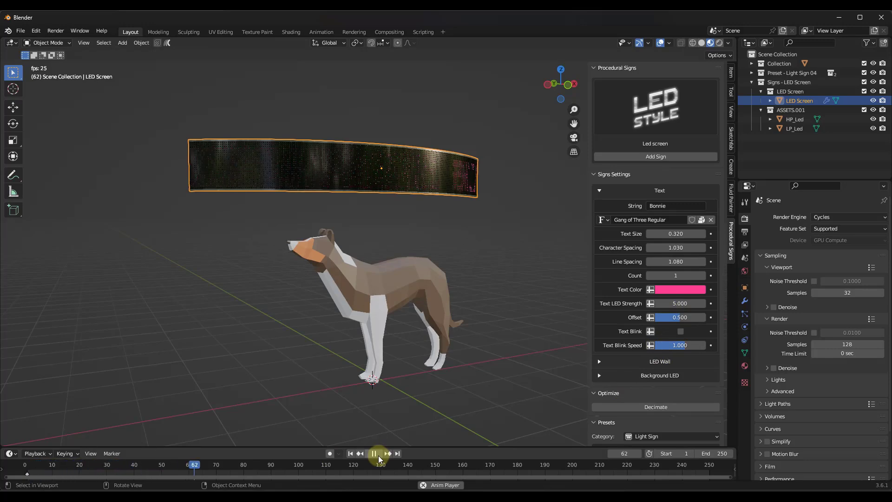
left_click(374, 454)
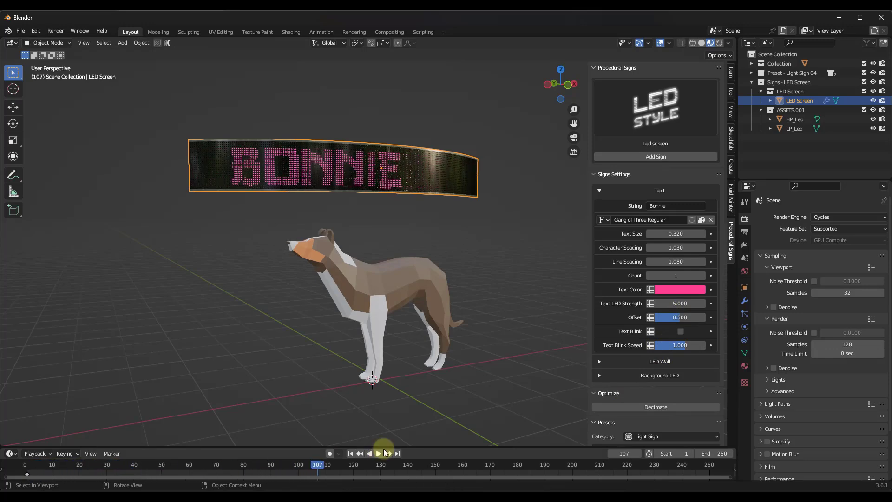
- Raise the LED text count to 3 and play the animation to preview the repeated text
left_click(703, 276)
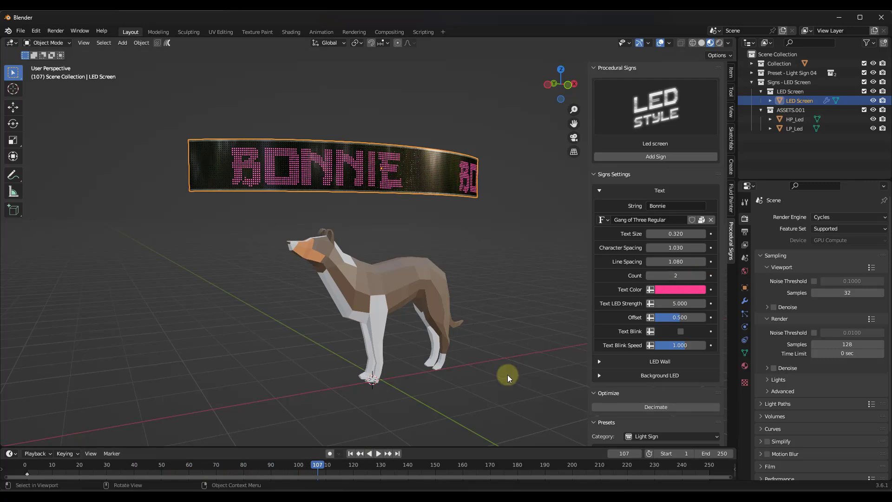
left_click(704, 276)
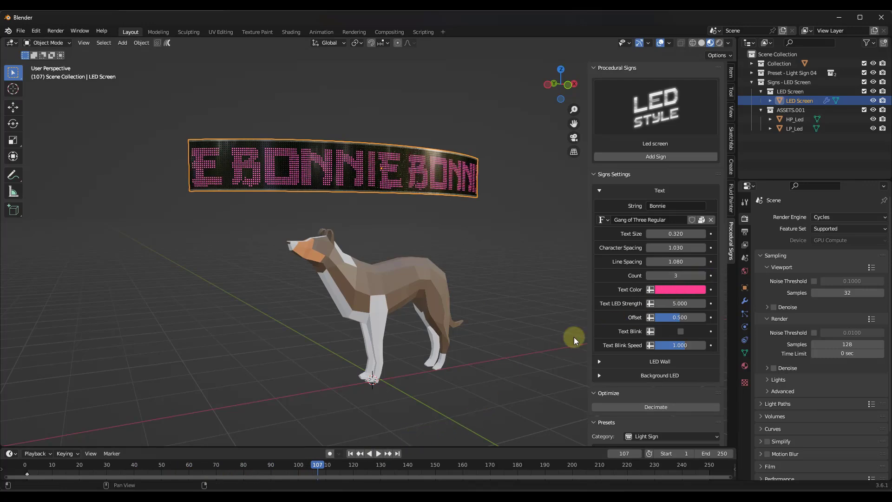
left_click(378, 454)
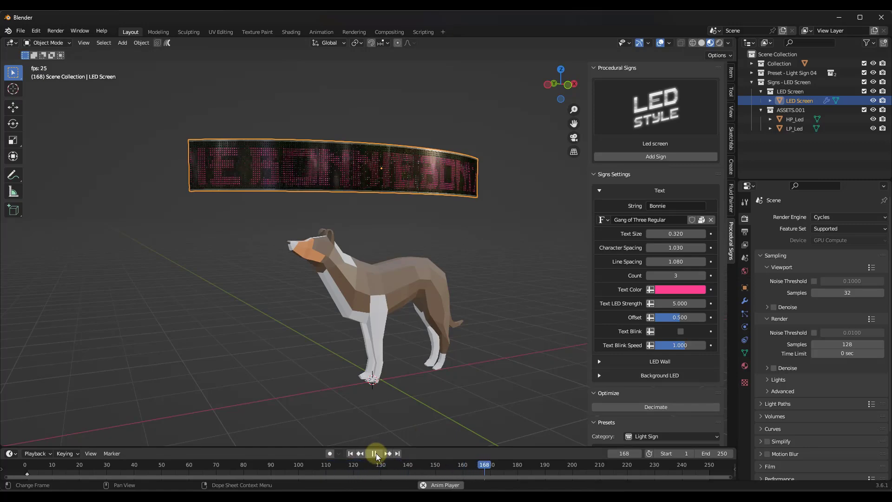
left_click(374, 454)
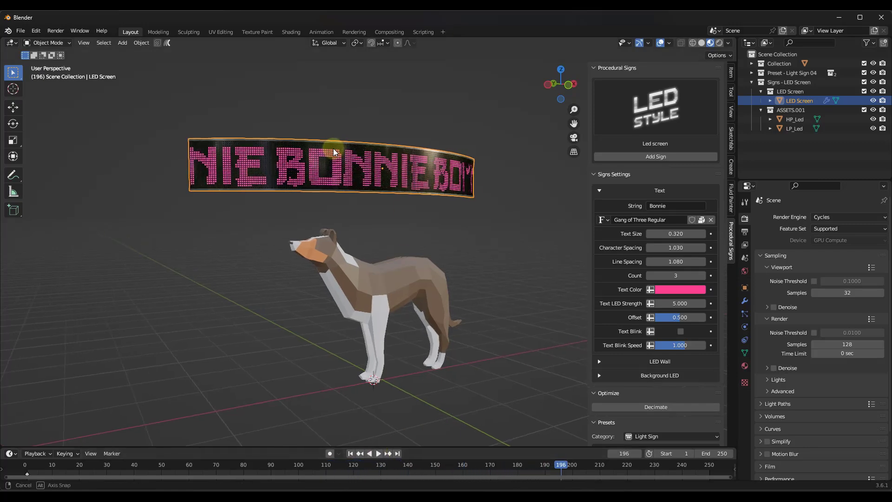
- Inspect the LED dots up close, enable Text Blink for the LED screen and play the animation
scroll(333, 151, "up", 8)
middle_click_drag(323, 166, 387, 111)
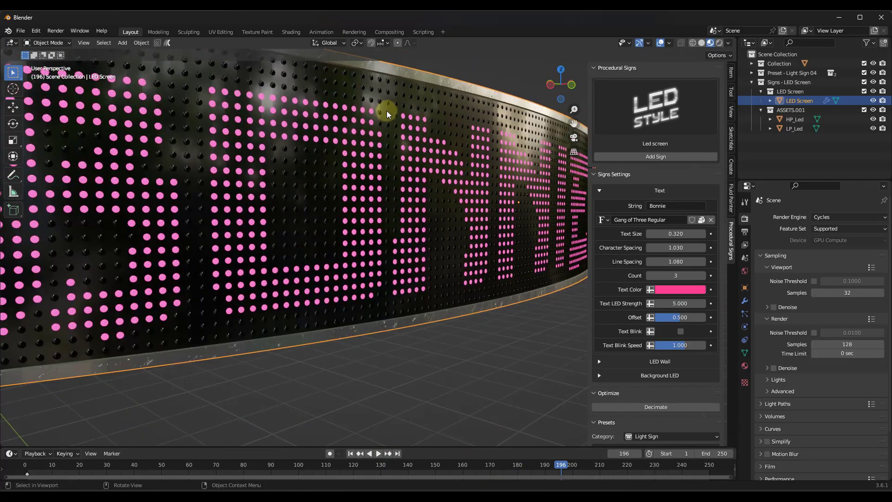
left_click(681, 333)
scroll(320, 279, "down", 3)
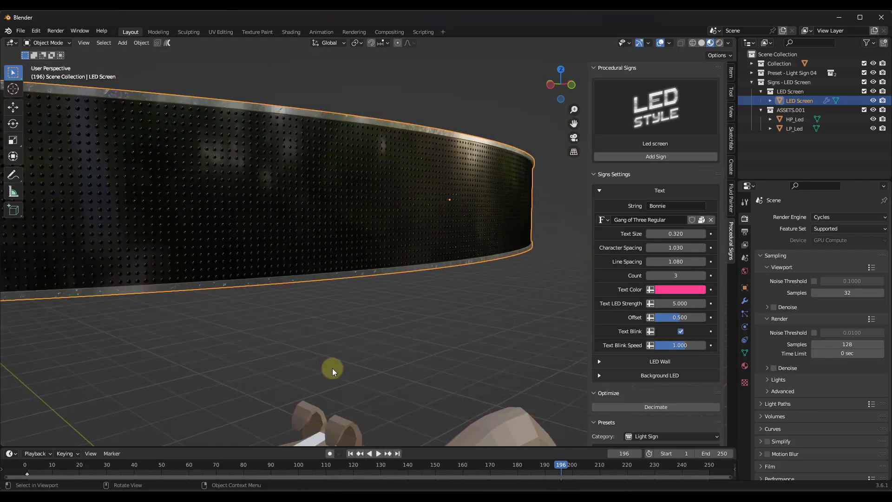
left_click(378, 453)
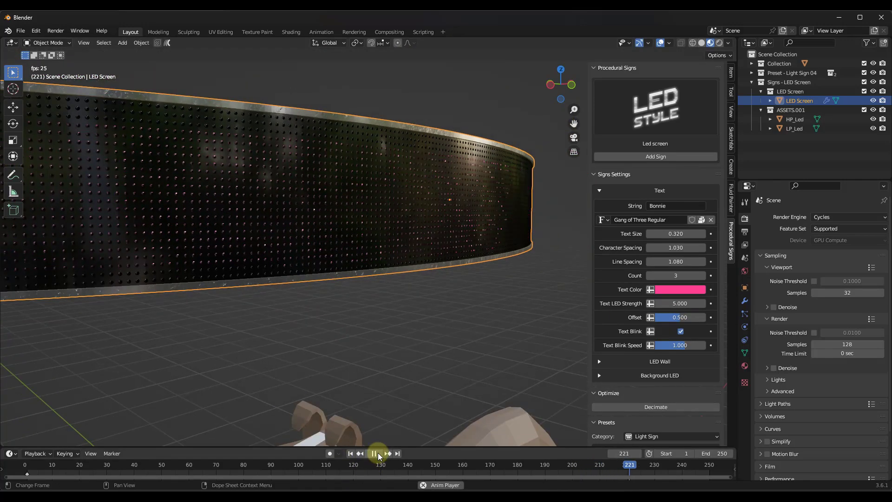
- Stop the animation and resize the LED wall to Size X 5.06' and Size Y 1.65'
left_click(378, 453)
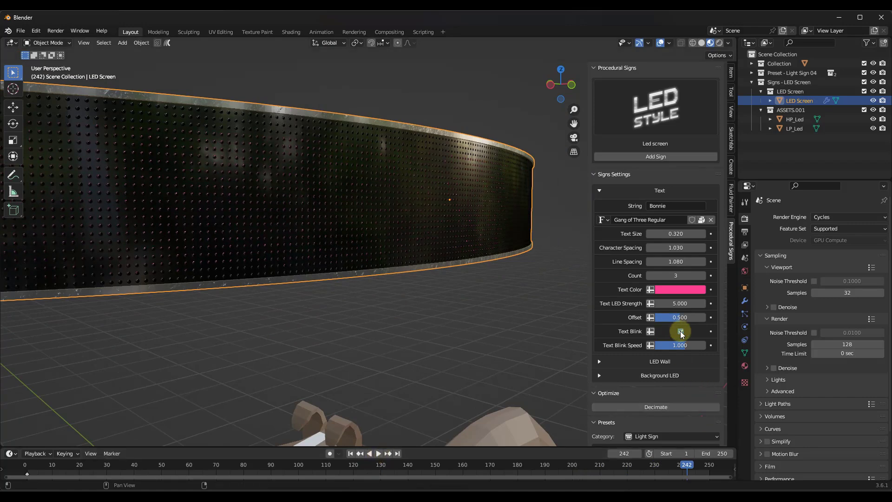
left_click(656, 360)
scroll(637, 358, "down", 4)
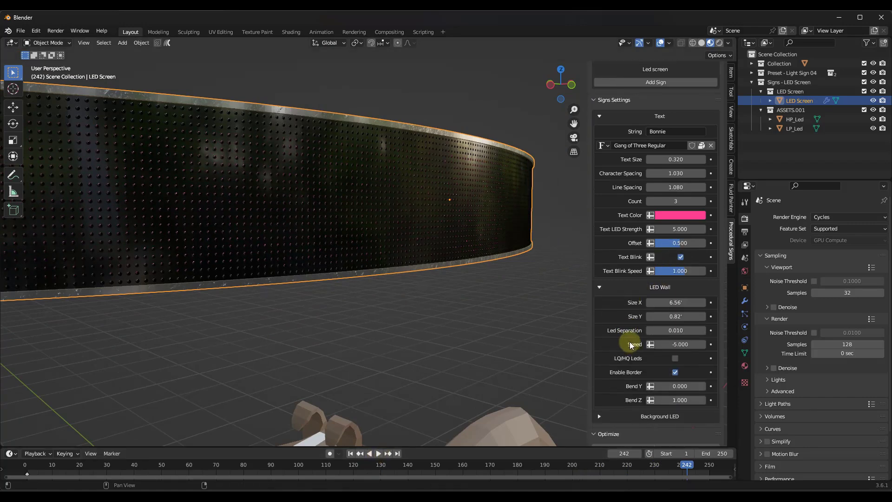
scroll(630, 346, "down", 1)
scroll(361, 224, "down", 3)
left_click_drag(670, 284, 441, 285)
left_click_drag(679, 300, 464, 301)
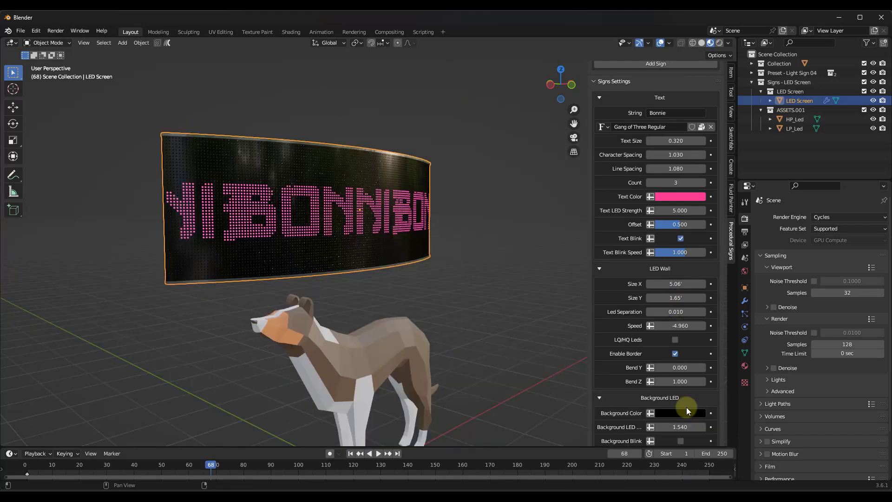
- Set the LED background color to dark blue (hue 0.668, saturation 1.000, value 0.267) and play the animation
left_click(682, 413)
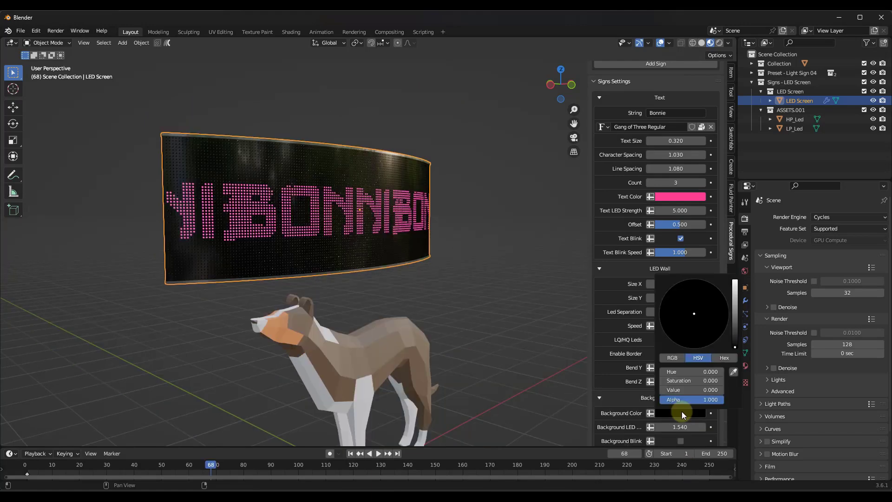
left_click_drag(733, 331, 513, 293)
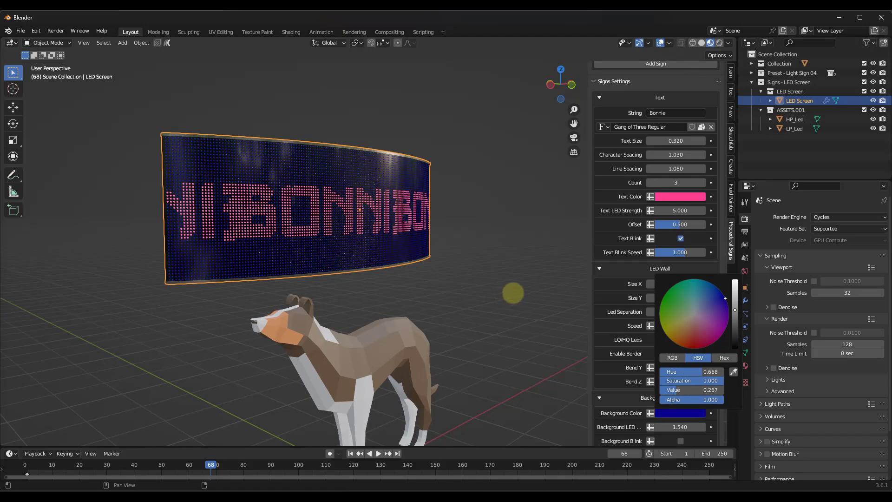
scroll(653, 363, "down", 2)
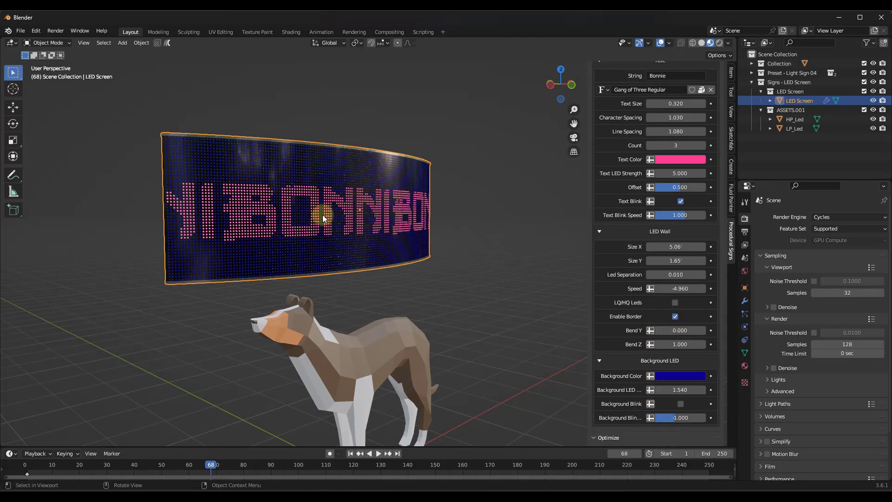
scroll(322, 214, "up", 8)
scroll(336, 243, "down", 8)
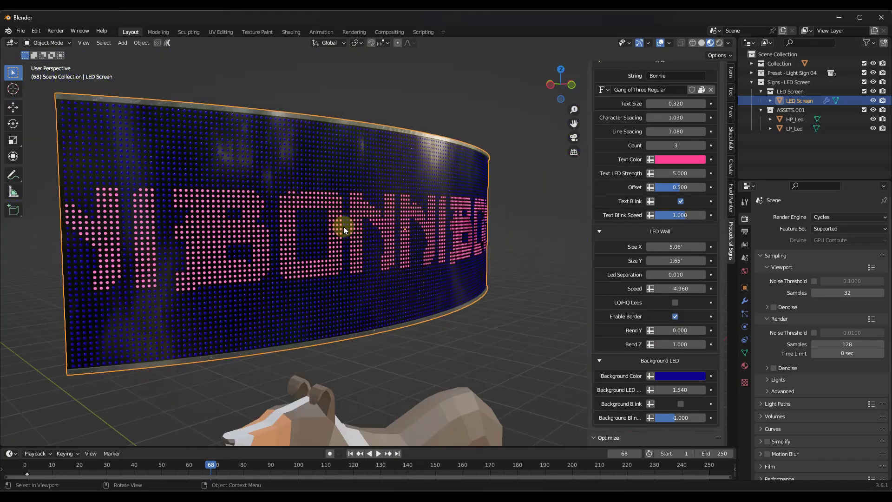
left_click(378, 453)
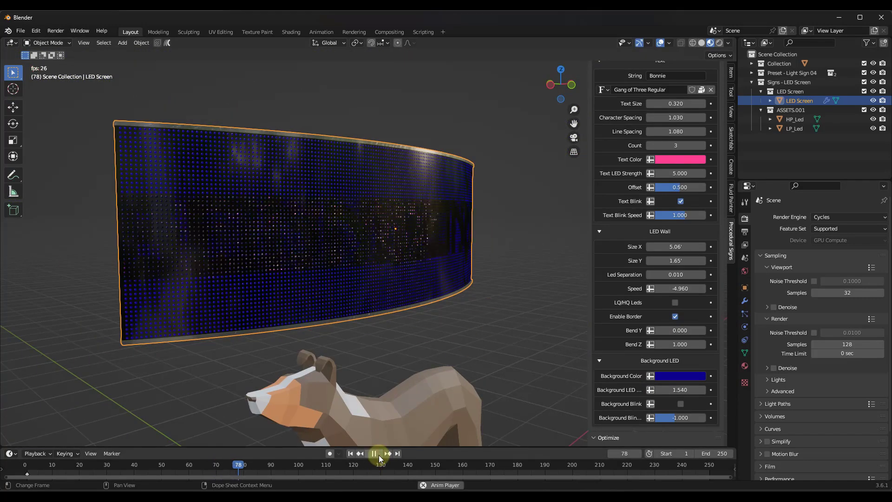
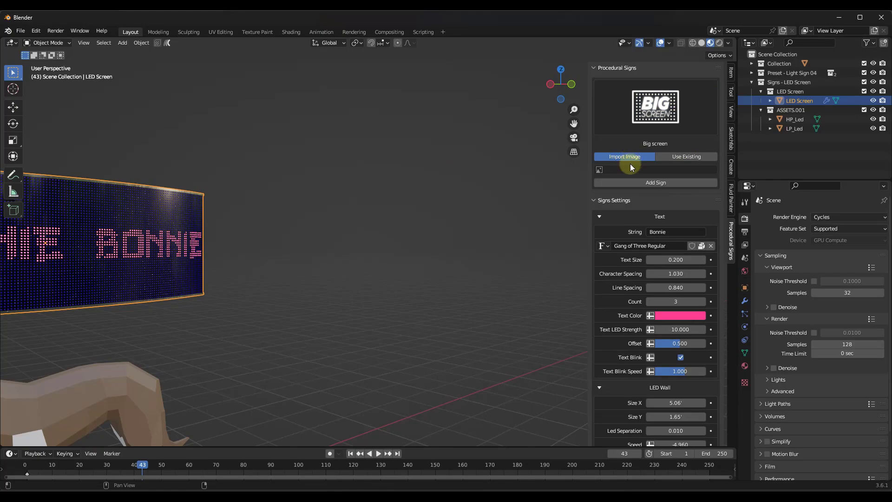
- Add a Big Screen sign from the MeAndBonnie image and move it 12.349' along the X axis
left_click(656, 182)
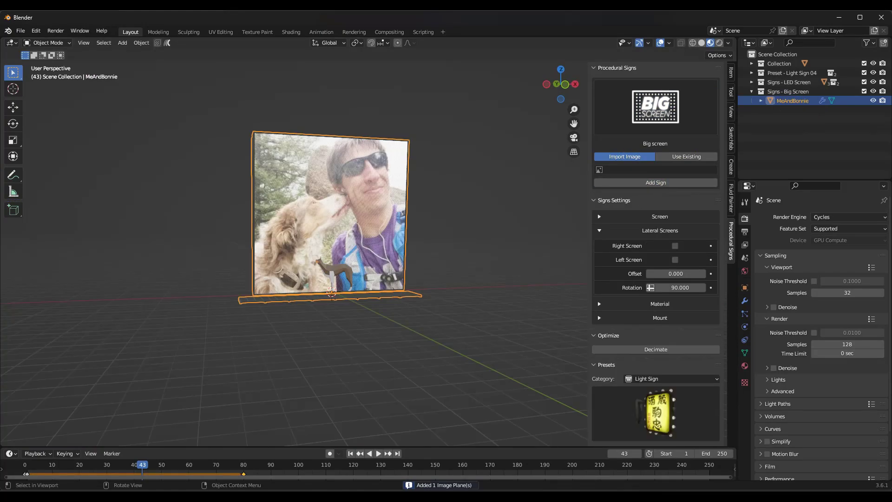
middle_click_drag(166, 322, 286, 228)
scroll(324, 234, "up", 4)
scroll(330, 232, "down", 2)
mouse_move(341, 197)
middle_mouse_down()
mouse_move(354, 199)
mouse_move(325, 203)
middle_mouse_up()
key("g")
key("x")
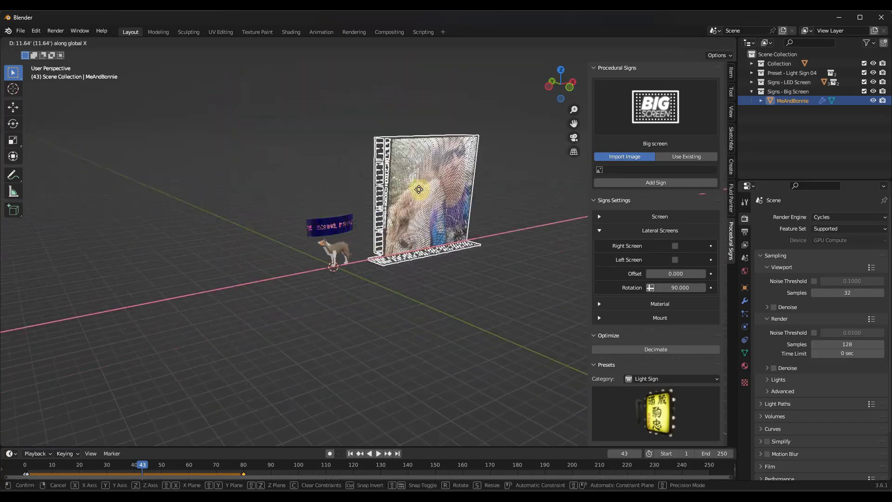
left_click(424, 188)
- Examine the big screen's LED dots up close and from a distance
mouse_move(424, 188)
middle_mouse_down()
mouse_move(516, 179)
mouse_move(478, 203)
mouse_move(478, 191)
mouse_move(422, 179)
middle_mouse_up()
scroll(423, 179, "up", 2)
middle_click_drag(368, 205, 360, 188)
scroll(361, 189, "up", 10)
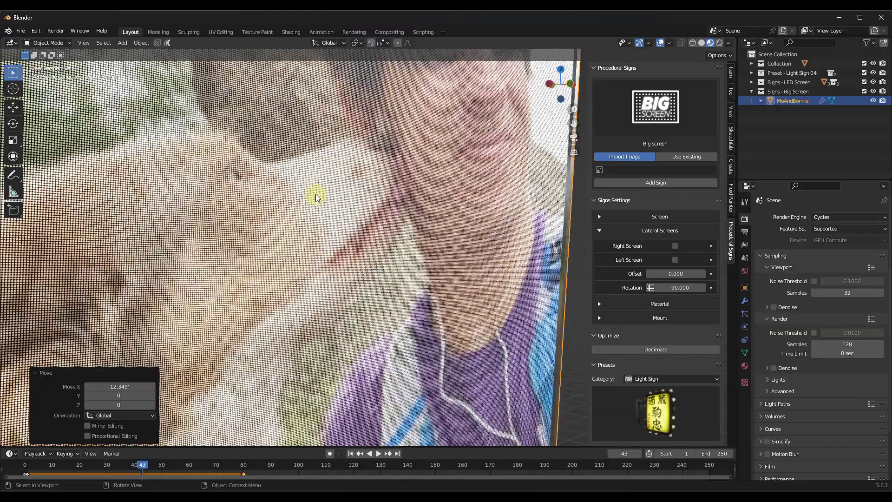
scroll(303, 183, "down", 8)
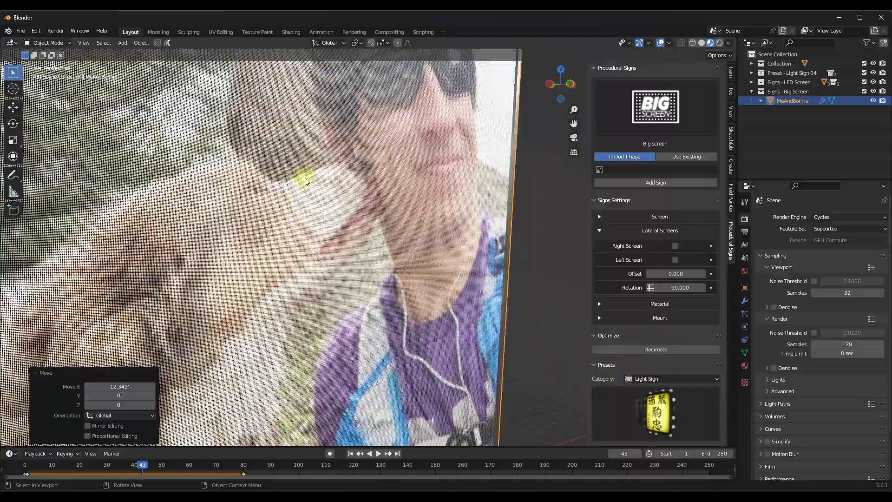
scroll(338, 193, "up", 5)
scroll(342, 195, "down", 2)
scroll(342, 194, "down", 6)
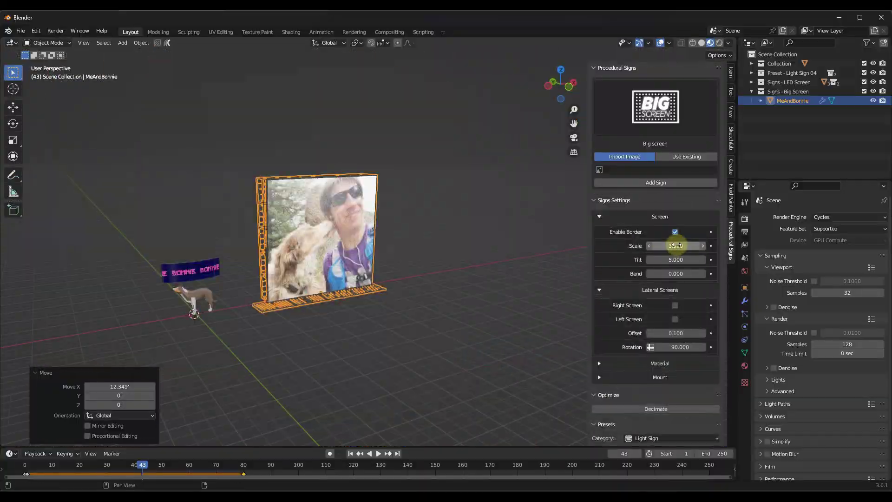
- Set the big screen's scale to 2.930, tilt to 9.410 and bend to 1.550
left_click_drag(677, 247, 508, 311)
left_click_drag(673, 274, 511, 277)
middle_click_drag(346, 254, 319, 237)
scroll(319, 236, "up", 5)
scroll(318, 220, "down", 2)
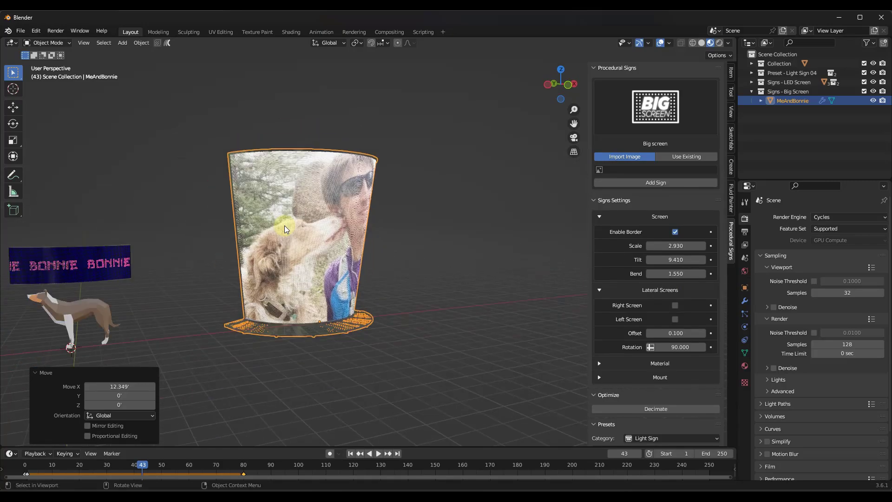
scroll(290, 226, "up", 2)
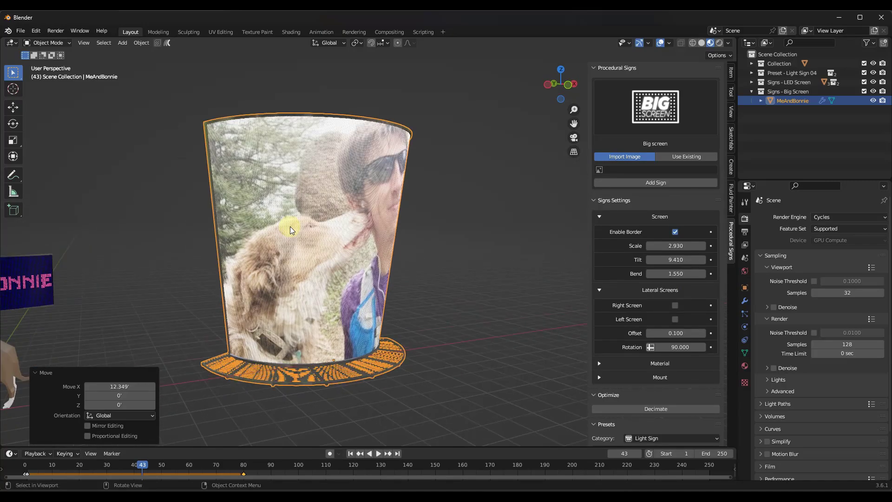
- Set the big screen material's Wave to 0.400 and LED Adjustment X to 5.430
left_click(599, 366)
scroll(638, 302, "down", 4)
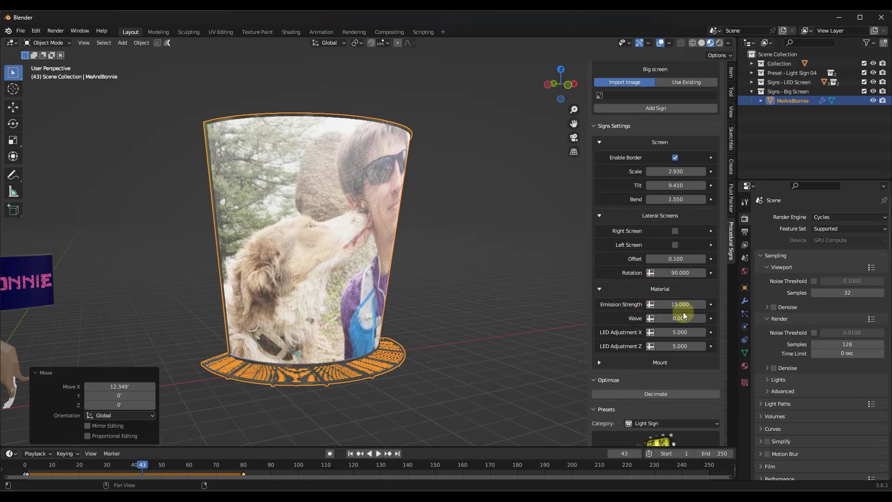
left_click_drag(676, 320, 738, 320)
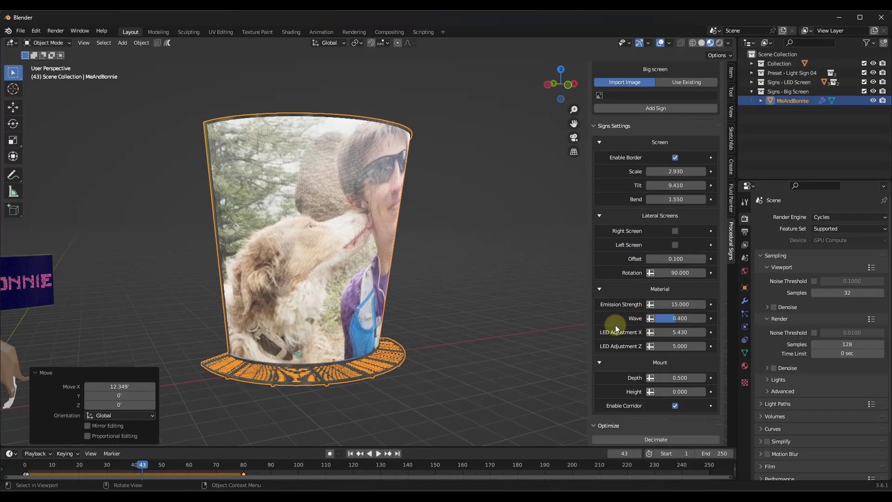
- Straighten the big screen with a bend of 0.000 and reduce its mount depth to 0.430
mouse_move(680, 379)
left_mouse_down()
mouse_move(691, 380)
mouse_move(678, 380)
left_mouse_up()
left_click_drag(676, 200, 355, 220)
left_click(697, 195)
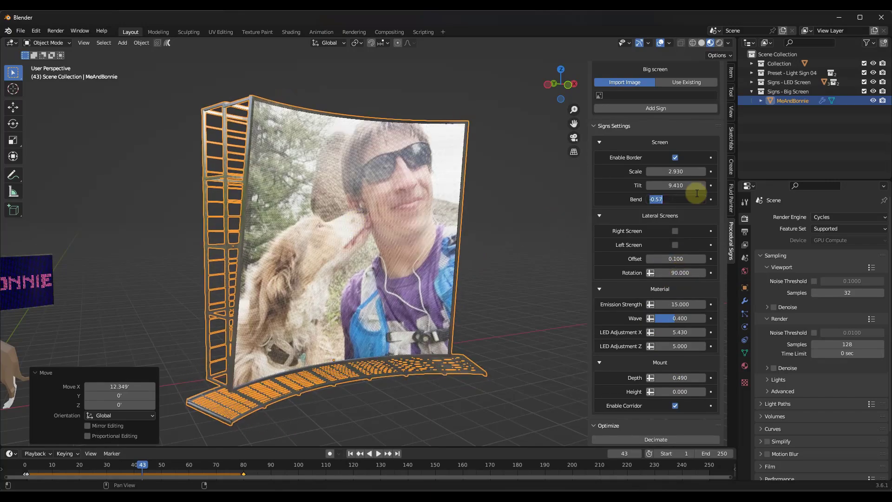
key("Return")
mouse_move(482, 263)
left_mouse_down()
mouse_move(470, 263)
mouse_move(479, 263)
left_mouse_up()
middle_click_drag(219, 304, 258, 306)
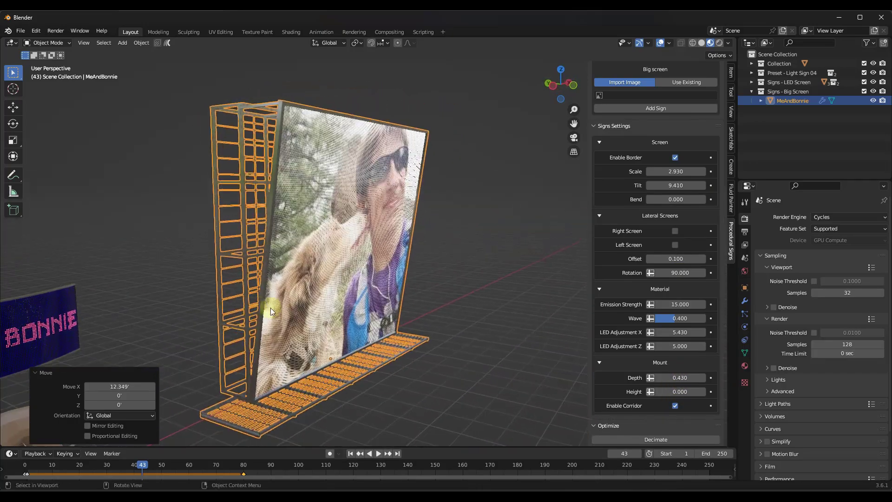
- Set the big screen's mount depth to 0.180 and mount height to 0.740
left_click_drag(672, 378, 432, 259)
left_click_drag(680, 392, 711, 391)
left_click_drag(498, 273, 489, 277)
scroll(327, 303, "down", 4)
middle_click_drag(327, 303, 298, 275)
scroll(343, 222, "up", 3)
scroll(350, 230, "down", 2)
scroll(350, 231, "up", 2)
scroll(280, 262, "down", 4)
scroll(327, 242, "up", 6)
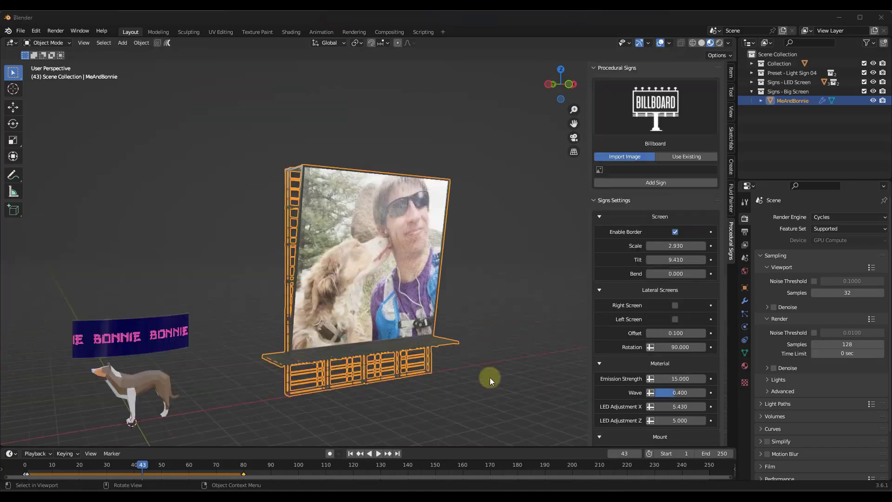
- Enable the right and left lateral screens on the big screen sign
left_click(675, 305)
left_click(674, 320)
middle_click_drag(446, 297, 346, 295)
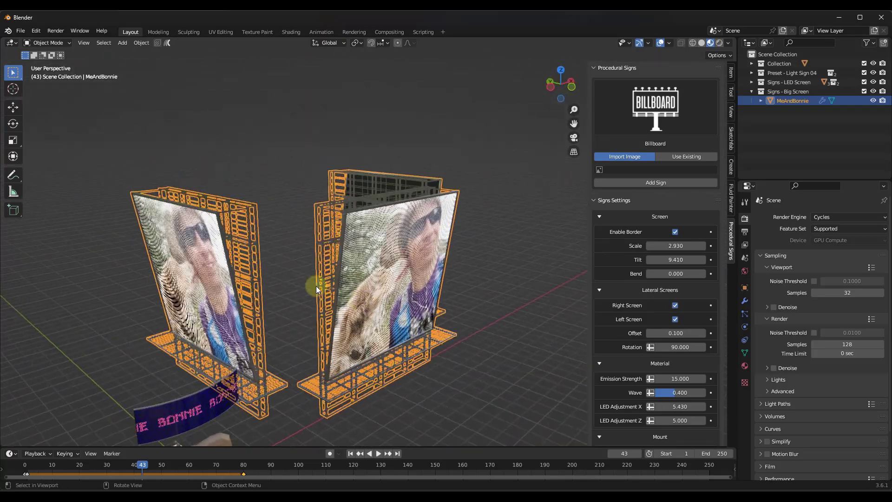
- Set the lateral screens' offset to 0.060 and rotation to -21.680
mouse_move(676, 334)
left_mouse_down()
mouse_move(686, 333)
mouse_move(662, 333)
mouse_move(680, 334)
left_mouse_up()
left_click_drag(460, 222, 453, 219)
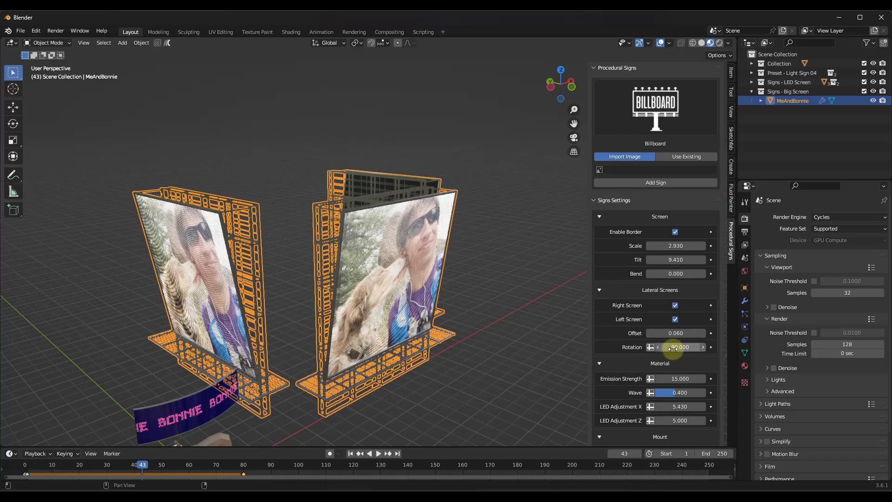
left_click_drag(528, 231, 493, 249)
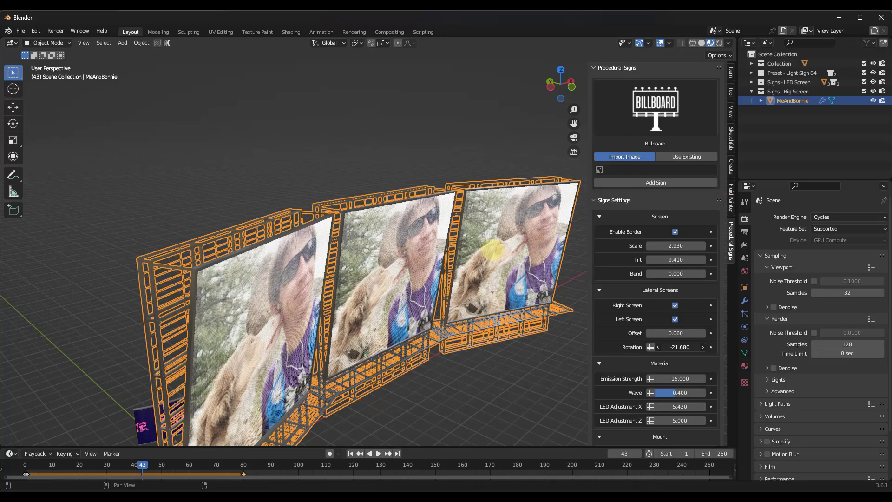
middle_click_drag(17, 233, 472, 249)
scroll(455, 244, "up", 2)
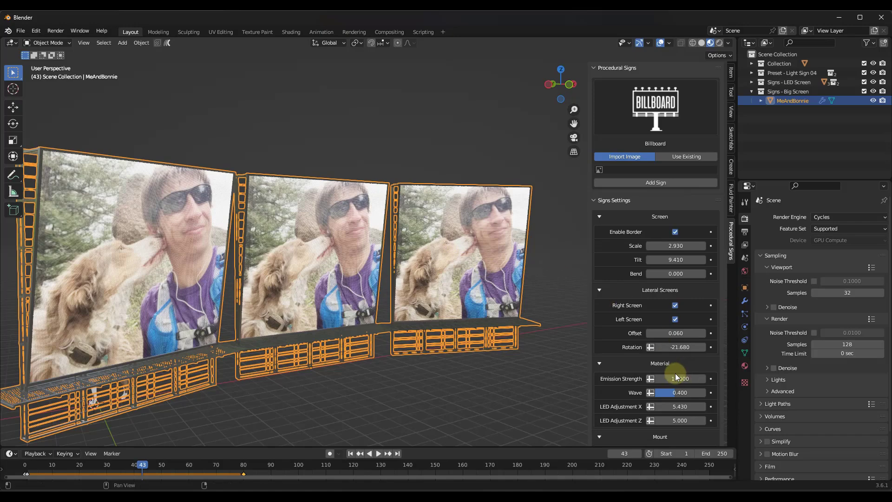
- Disable the corridor on the big screen's mount
scroll(697, 369, "down", 5)
left_click(676, 387)
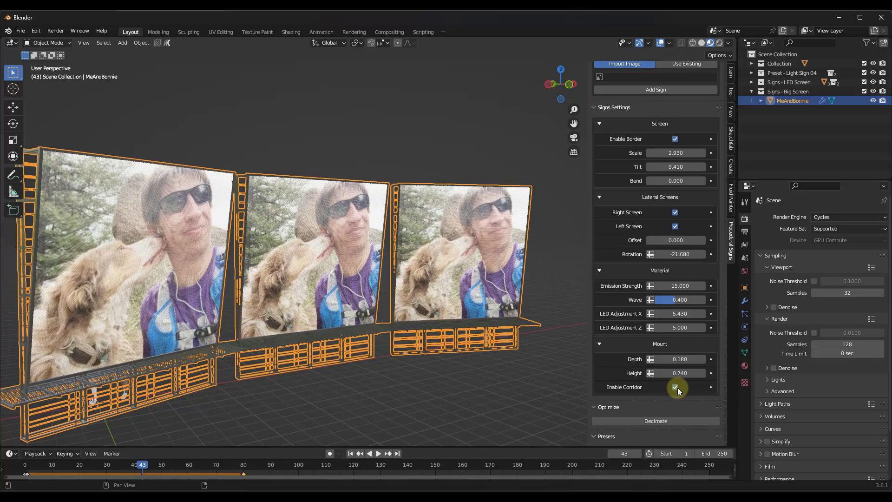
left_click(676, 387)
scroll(637, 230, "up", 3)
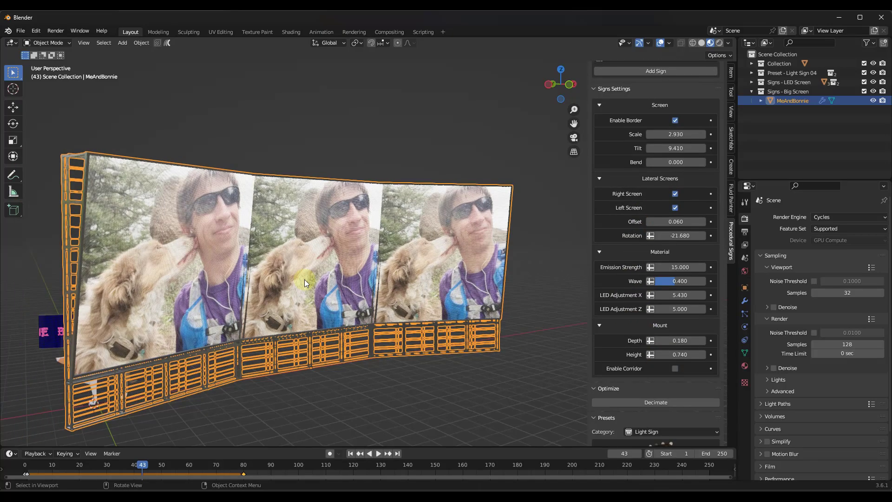
mouse_move(305, 280)
middle_mouse_down()
mouse_move(307, 292)
mouse_move(312, 284)
middle_mouse_up()
- Lower the mount height to 0.040 and set the lateral screens' offset to -0.640
left_click_drag(679, 354, 427, 240)
key("KP_Decimal")
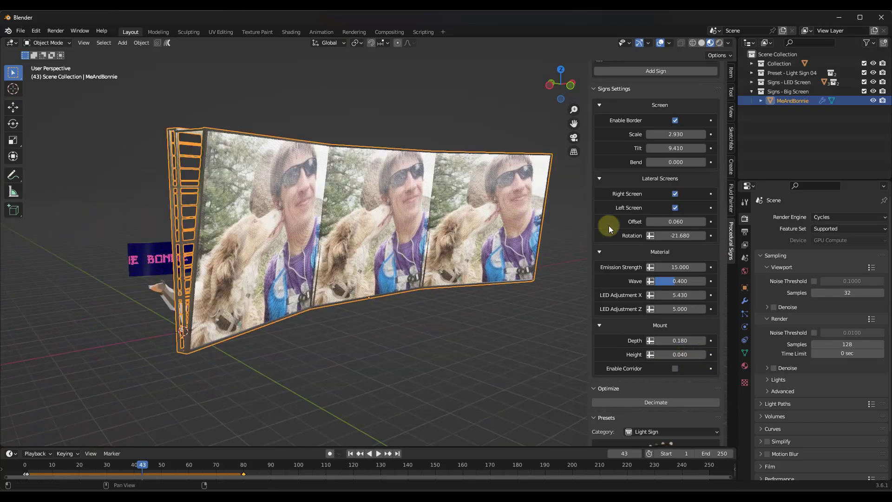
left_click_drag(676, 222, 646, 221)
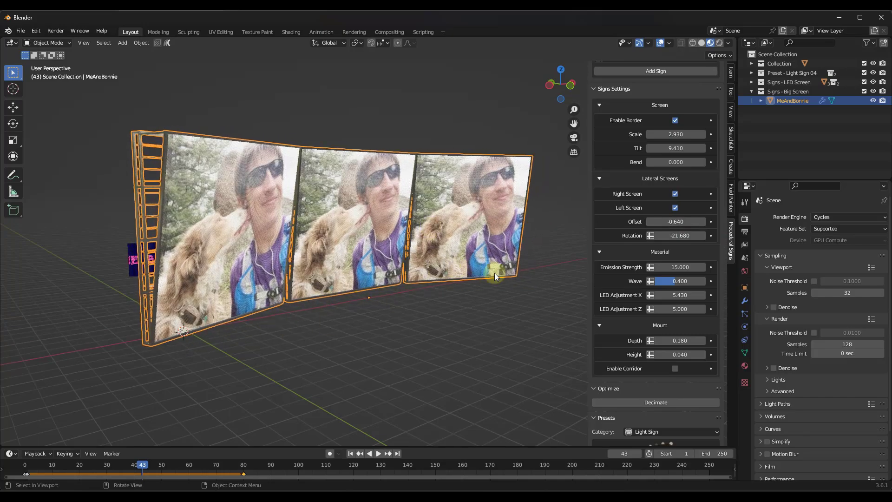
middle_click_drag(380, 355, 444, 309)
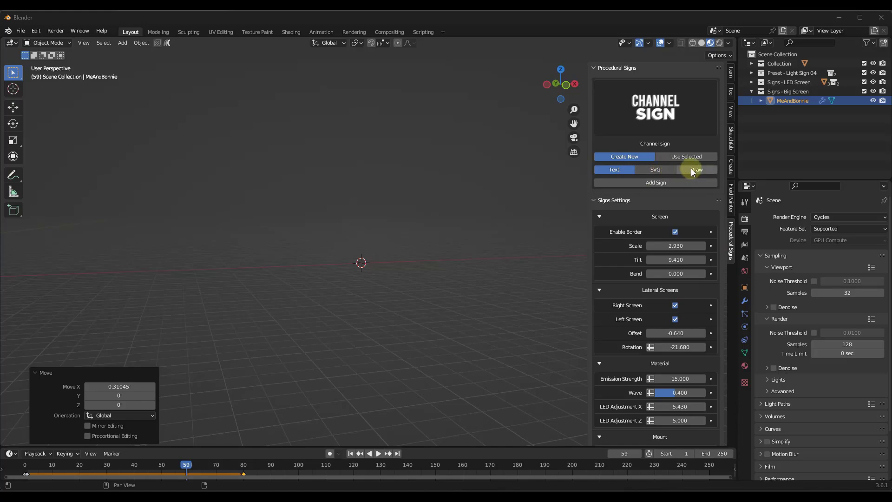
- Add a new text-based Channel Sign and move it 61.385' along the X axis
left_click(657, 182)
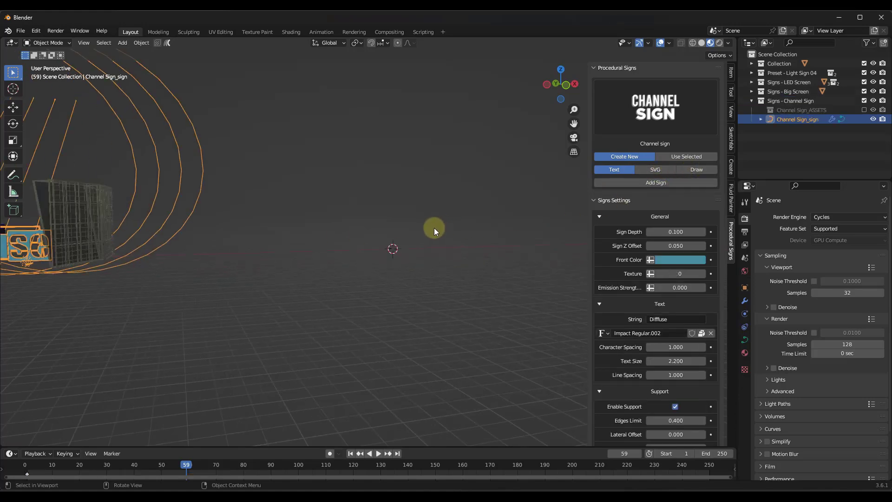
key("g")
key("x")
left_click(448, 201)
- Change the channel sign's string to "Text"
scroll(445, 195, "up", 7)
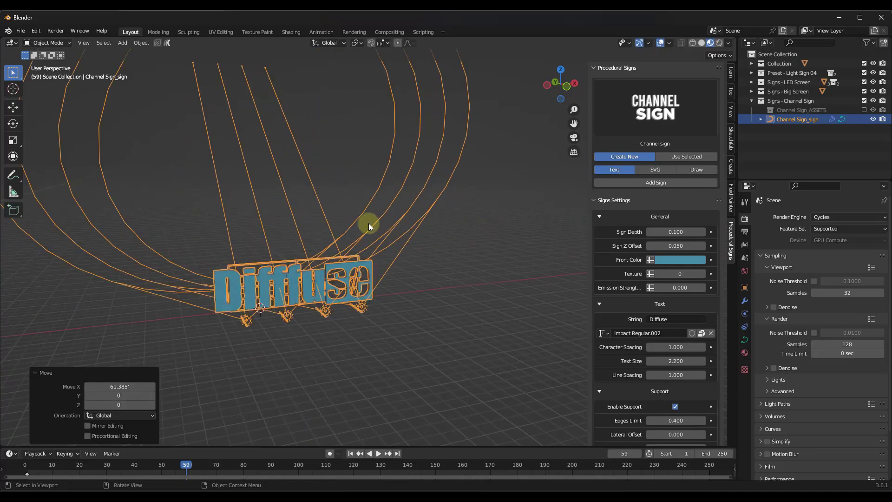
scroll(379, 222, "down", 5)
scroll(371, 252, "up", 5)
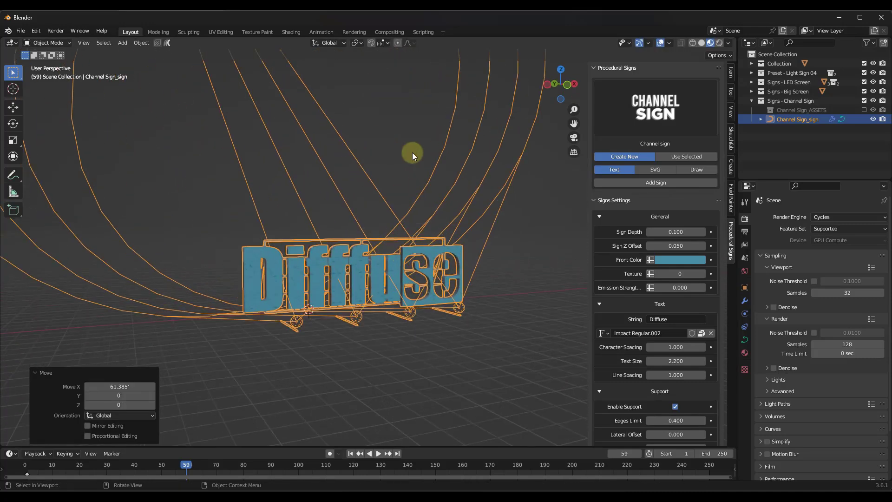
scroll(416, 163, "down", 3)
scroll(425, 238, "up", 4)
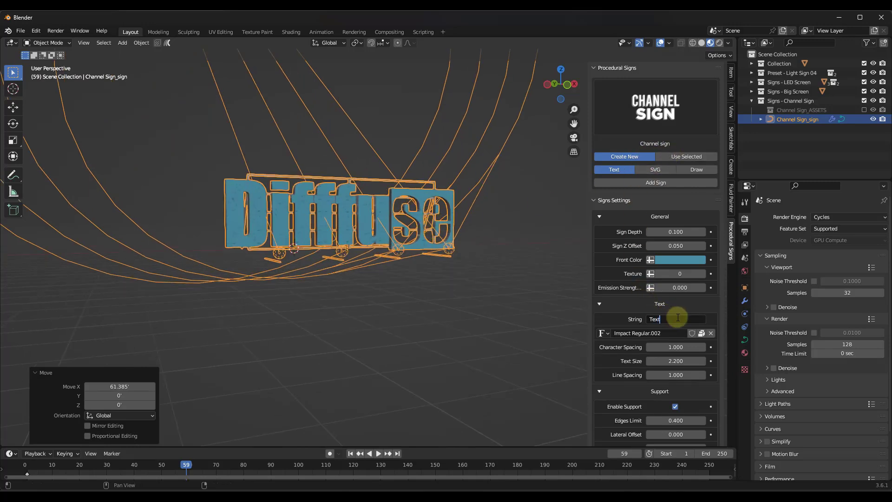
key("Return")
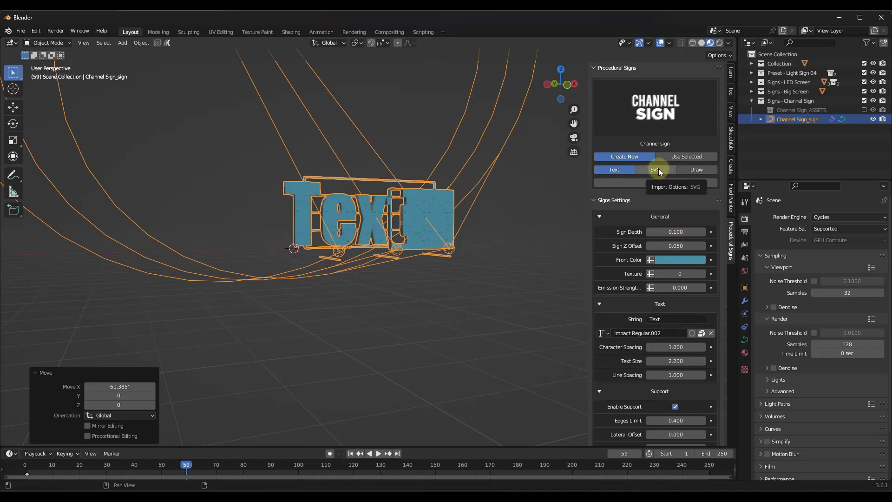
- Set the channel sign's depth to 0.240 and its Z offset to 0.370
middle_click_drag(469, 238, 408, 200)
left_click(655, 103)
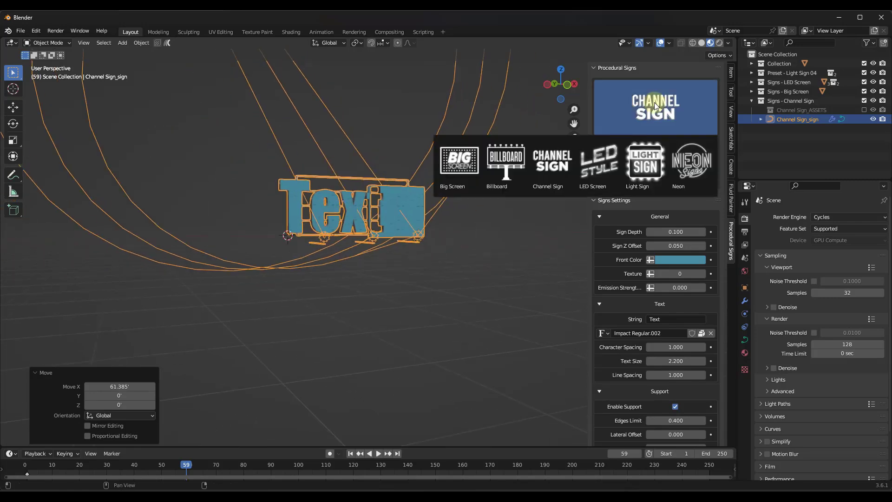
left_click(631, 125)
middle_click_drag(415, 226, 316, 199)
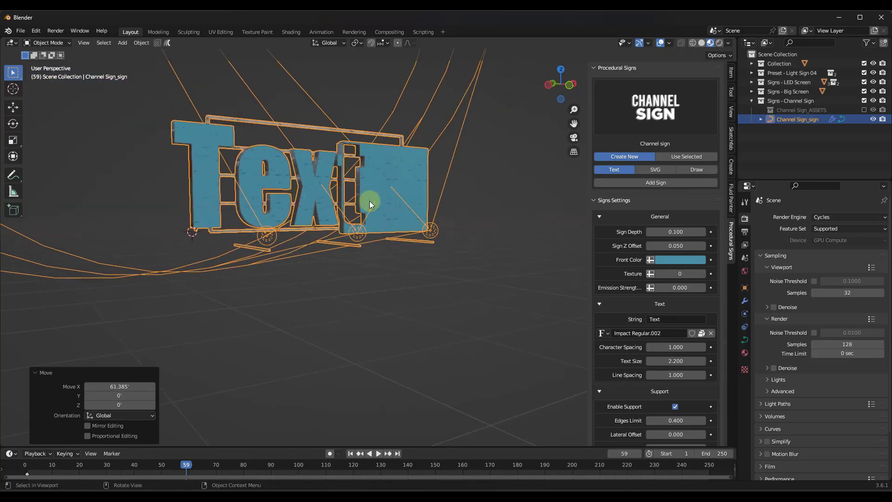
mouse_move(675, 231)
left_mouse_down()
mouse_move(462, 231)
mouse_move(676, 243)
mouse_move(462, 251)
mouse_move(675, 246)
left_mouse_up()
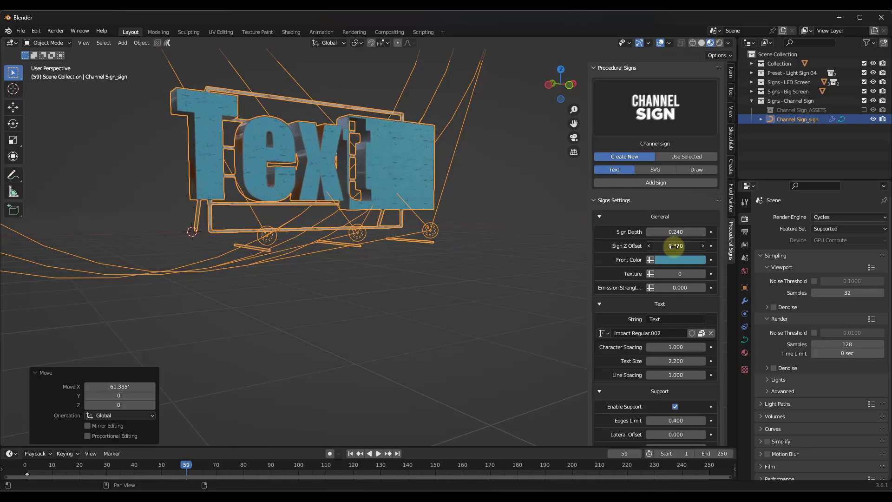
- Set the channel sign's front color to red (hue 0.004, saturation 0.845, value 0.366) and its texture to 1
left_click(682, 261)
left_click_drag(462, 296, 470, 297)
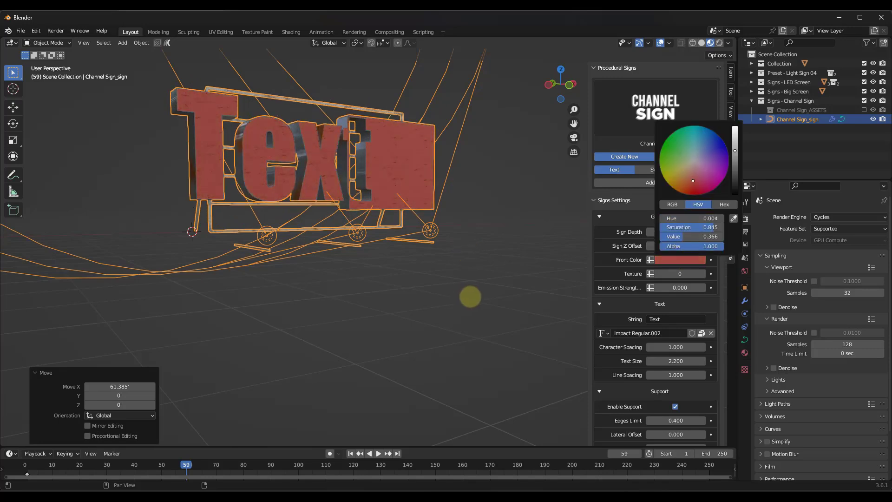
left_click_drag(675, 273, 467, 278)
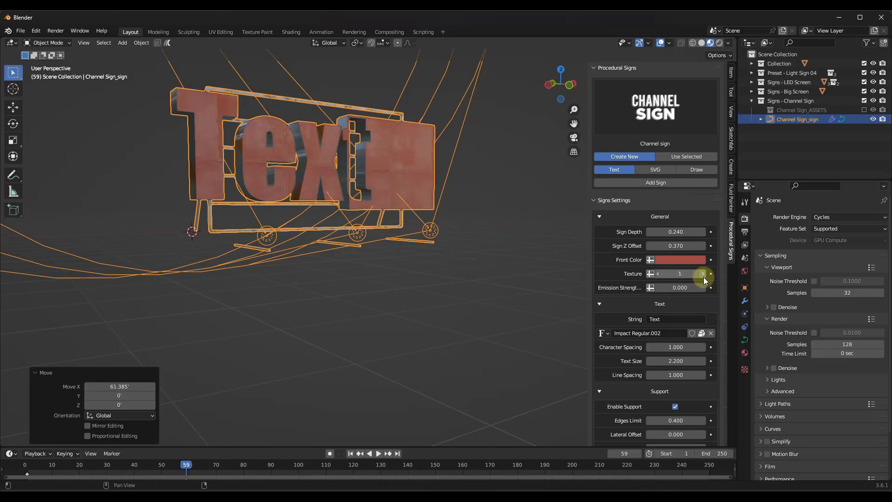
left_click(703, 274)
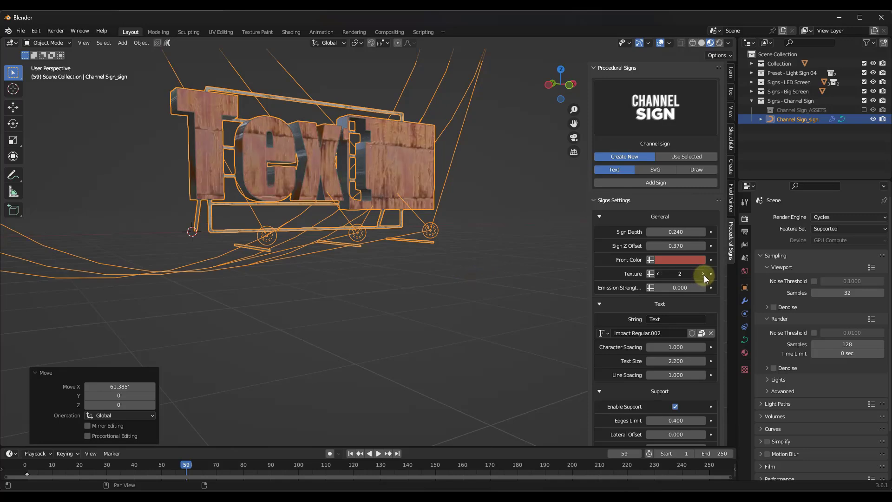
left_click(657, 274)
left_click(658, 274)
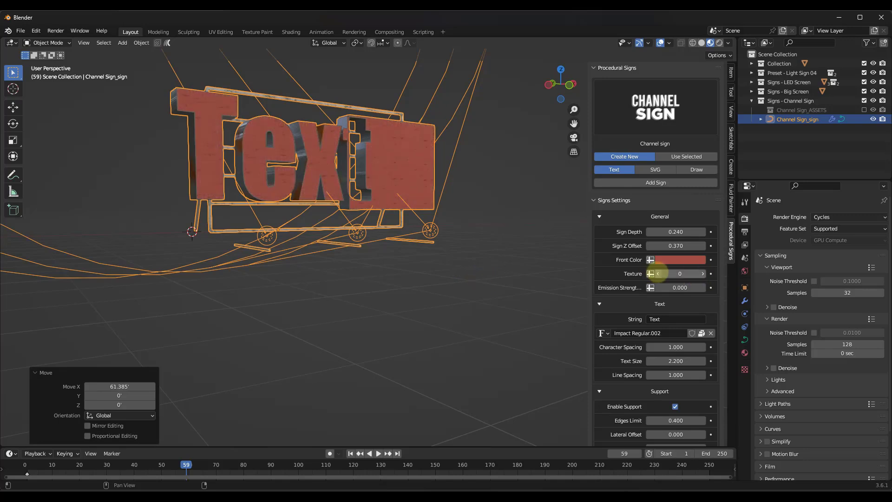
left_click(706, 274)
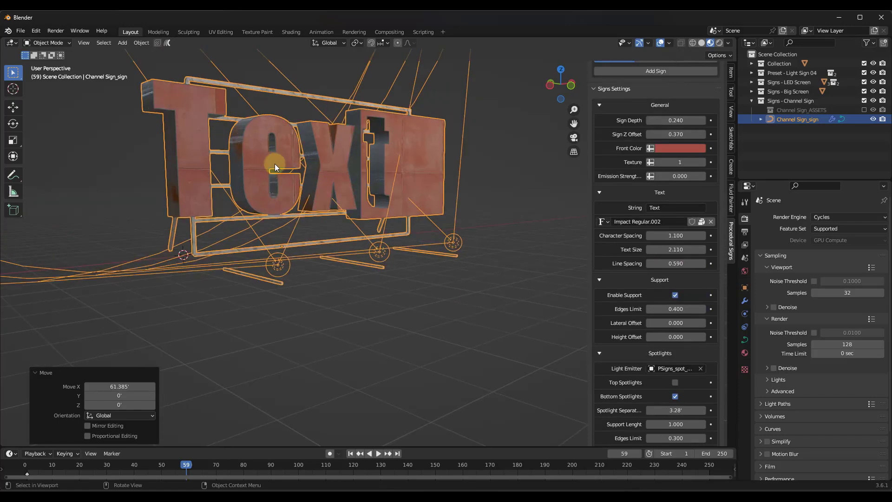
- Toggle the channel sign's top and bottom spotlights in turn to preview each, restoring both options
middle_click_drag(290, 157, 320, 167)
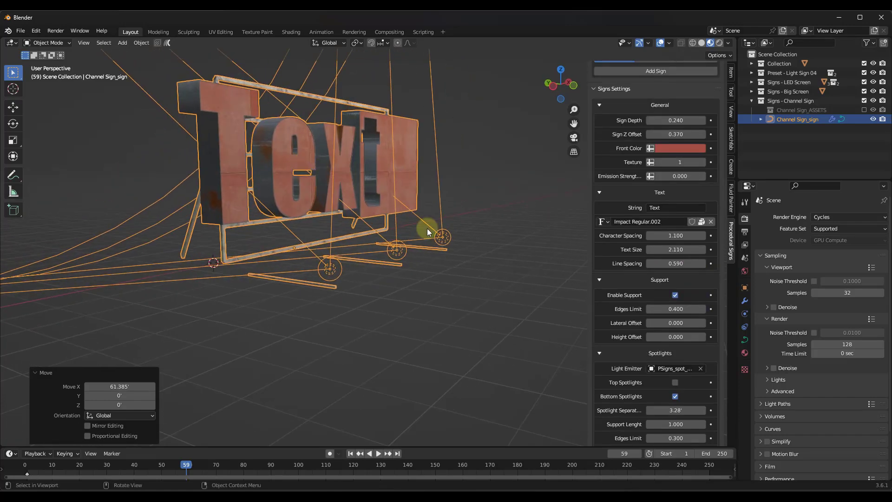
left_click(675, 382)
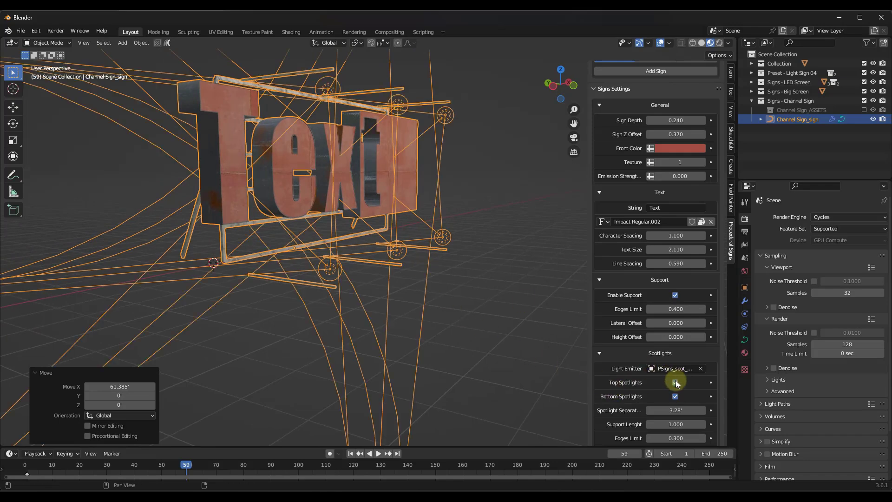
left_click(675, 382)
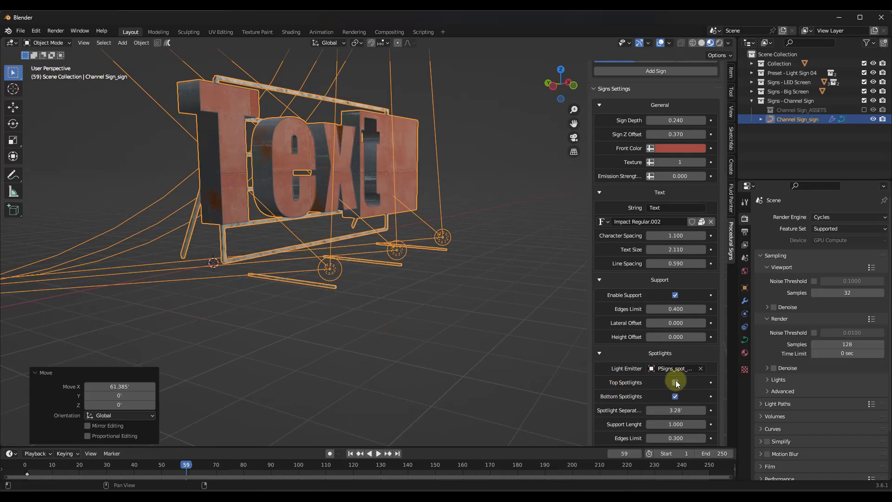
left_click(675, 396)
left_click(675, 397)
- Set spotlight separation to 1.61', support length to 0.740, edges limit to 0.420, spotlight rotation to 47.270 and the bottom spotlight setting to 0.170
scroll(676, 398, "down", 5)
left_click_drag(675, 319, 446, 206)
middle_click_drag(566, 289, 304, 255)
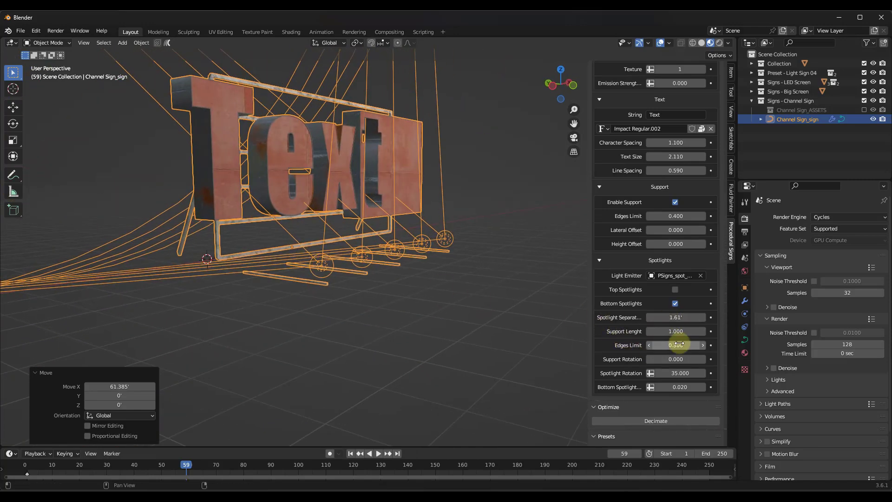
left_click_drag(674, 374, 354, 200)
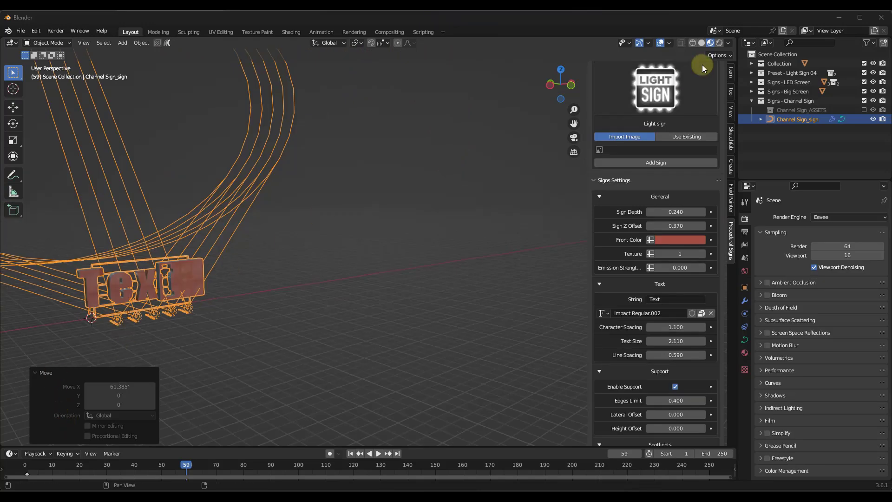
- Add the Light Sign 01 preset from the Light Sign category
scroll(683, 158, "down", 10)
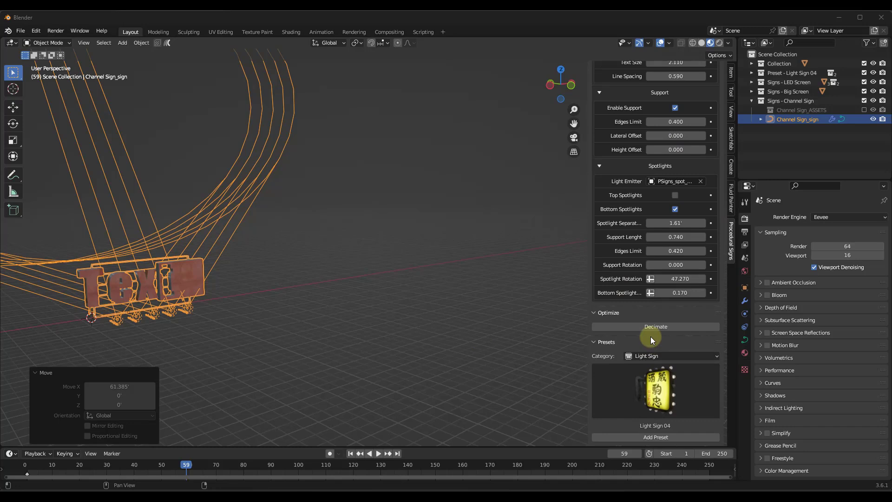
left_click(659, 387)
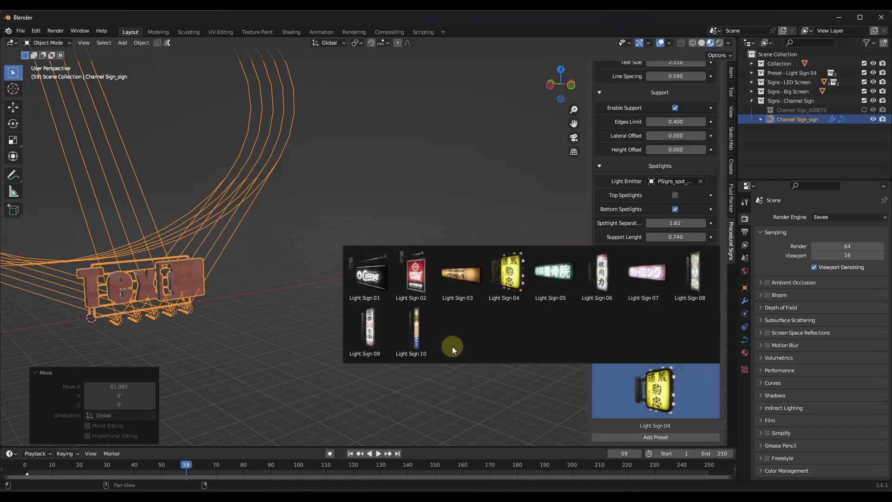
left_click(371, 279)
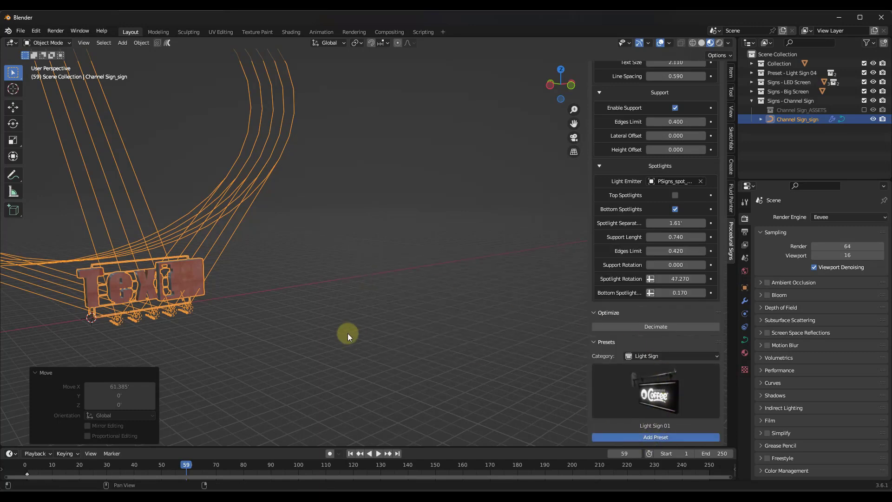
- Move the new coffee light sign along the Y axis, and by -21.556' along the X axis
scroll(428, 237, "down", 9)
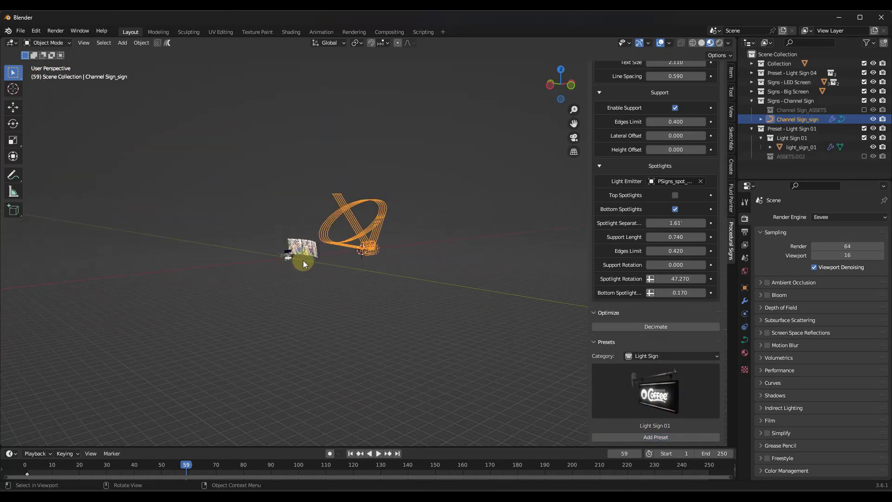
key("g")
key("y")
left_click(338, 246)
scroll(306, 251, "up", 5)
scroll(307, 255, "up", 2)
left_click(278, 253)
key("g")
key("x")
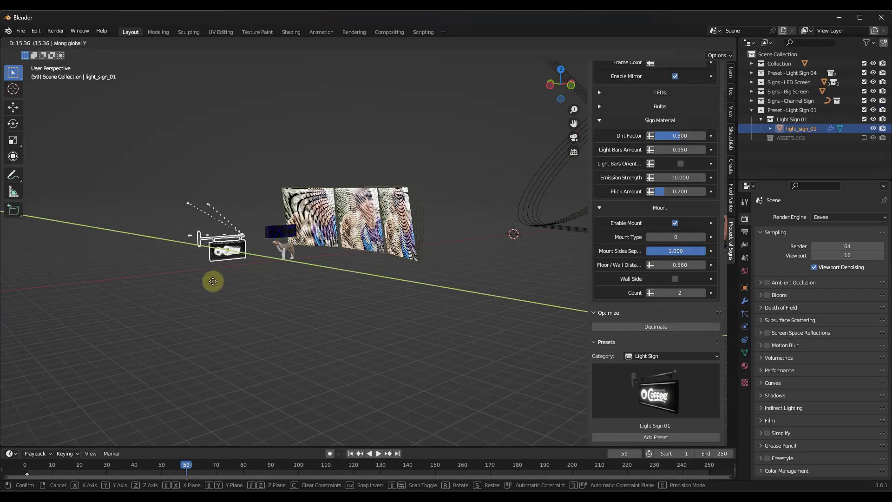
left_click(118, 301)
- Examine the coffee light sign's face, LED border and wall mount from close range
middle_click_drag(43, 272, 211, 208)
scroll(227, 223, "up", 5)
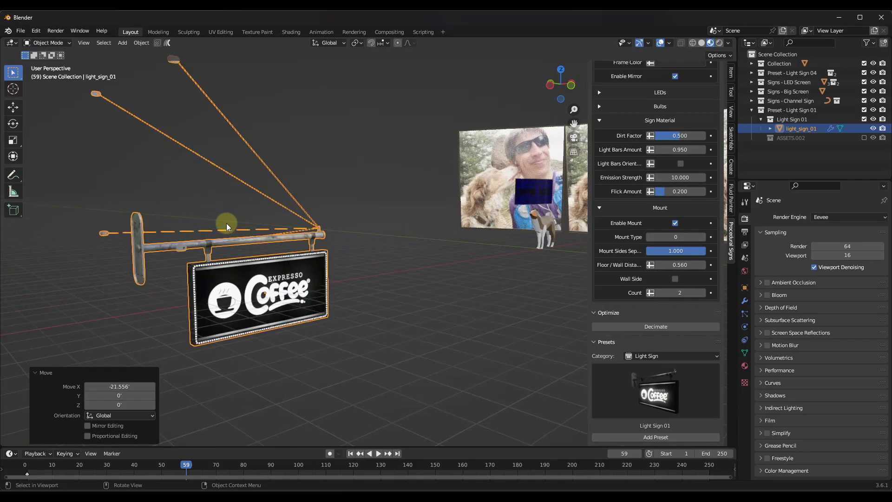
middle_click_drag(209, 294, 175, 317)
scroll(201, 204, "down", 4)
middle_click_drag(201, 205, 224, 278)
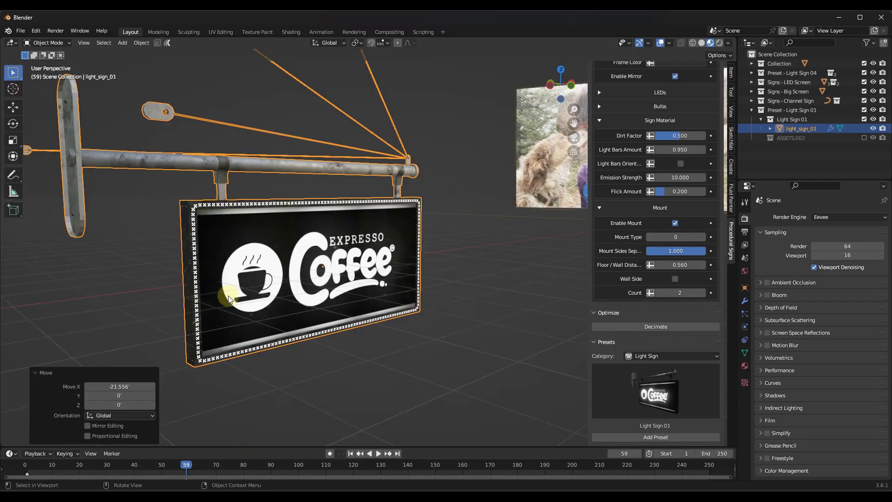
scroll(232, 308, "up", 4)
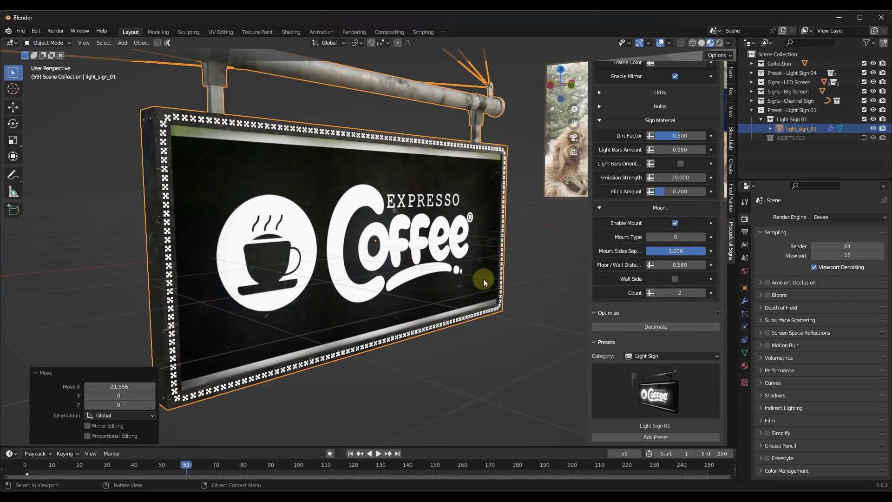
left_click(380, 211)
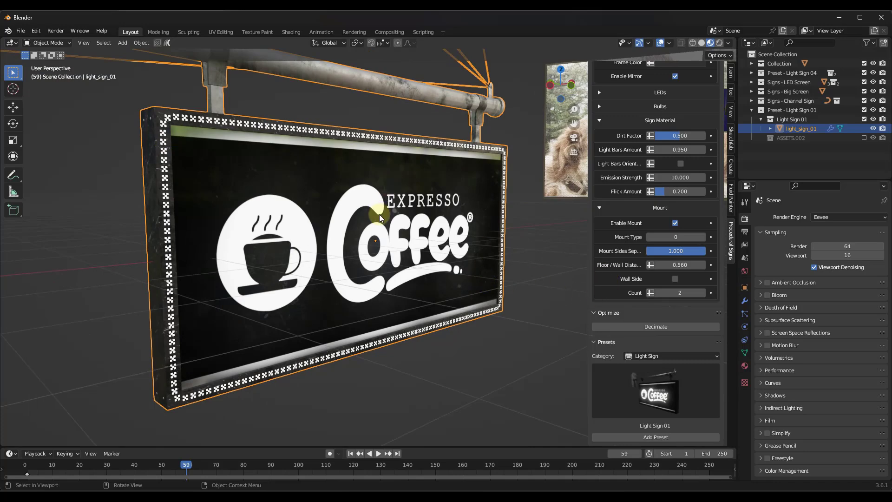
scroll(411, 206, "down", 4)
- Set the coffee sign's frame scale to 0.680, depth to 0.150, thickness to 0.075 and round corners to 0.015
scroll(660, 142, "up", 7)
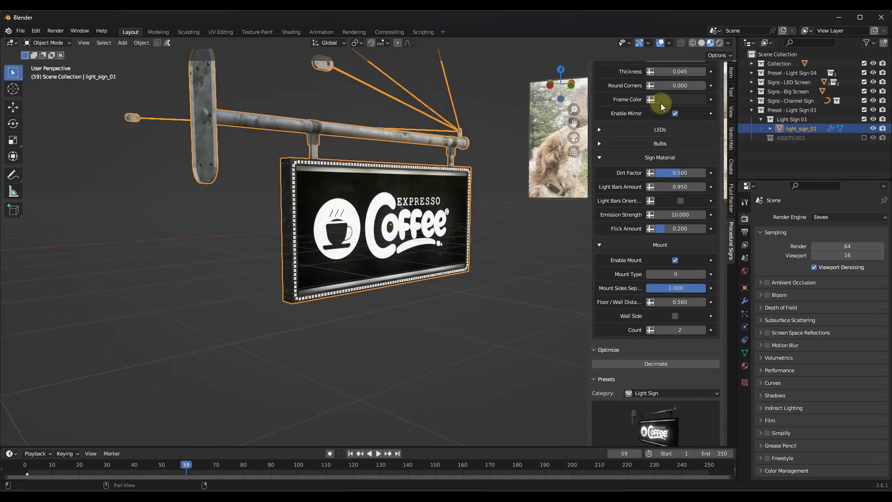
left_click_drag(669, 137, 681, 179)
middle_click_drag(598, 158, 291, 180)
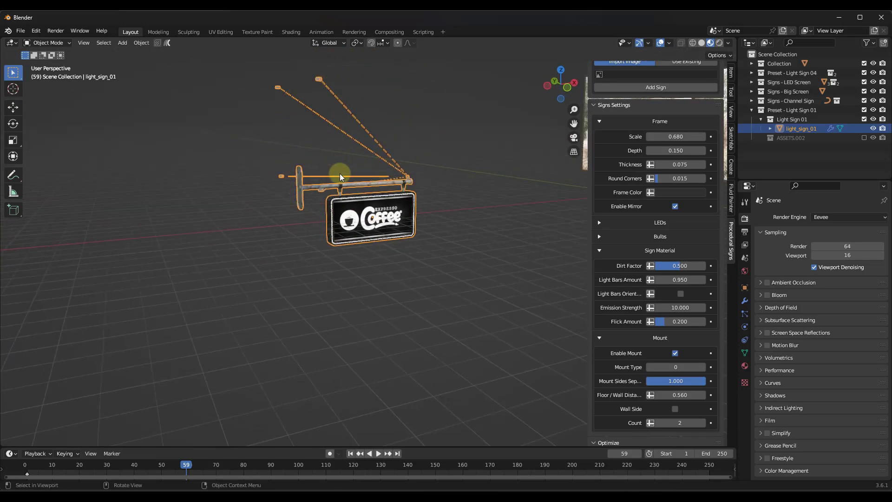
- Try the coffee sign's alternative mount types, returning to type 0
scroll(410, 222, "up", 3)
middle_click_drag(352, 222, 369, 214)
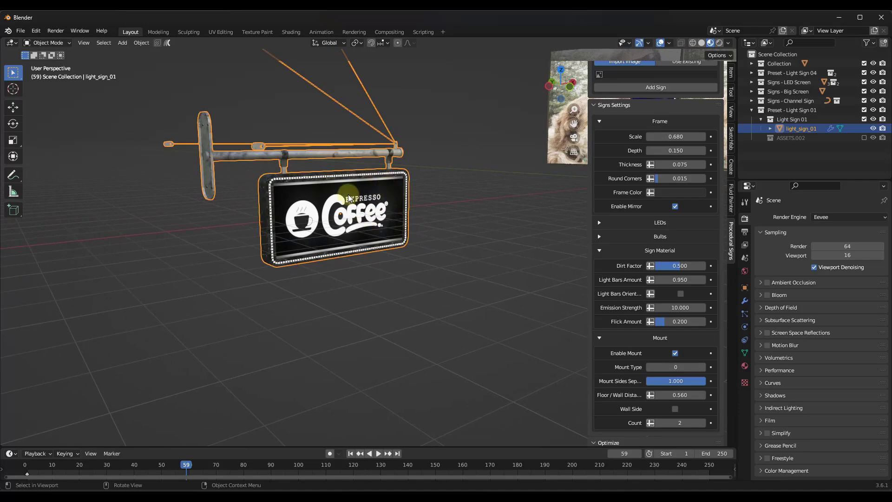
left_click(703, 367)
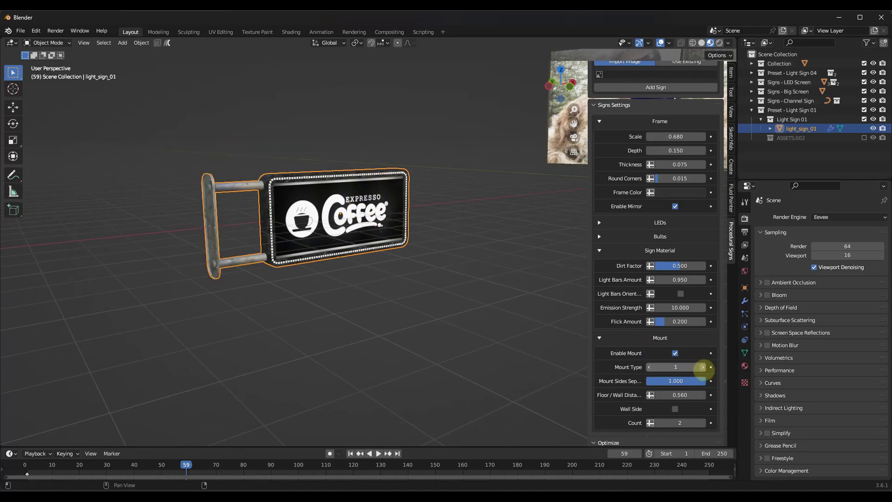
left_click(703, 367)
left_click(703, 367)
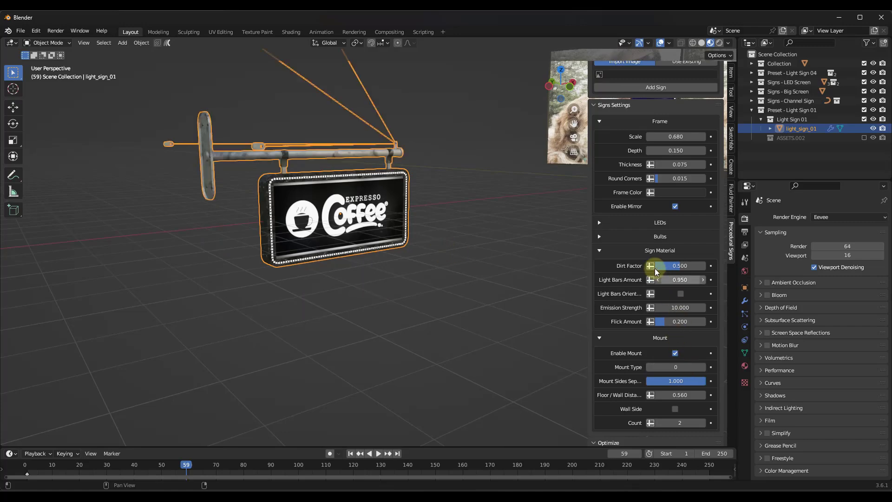
- Set the sign material's dirt factor to 0.582 and light bars amount to 1.390, and show the LED settings
left_click_drag(680, 279, 477, 281)
left_click(319, 141)
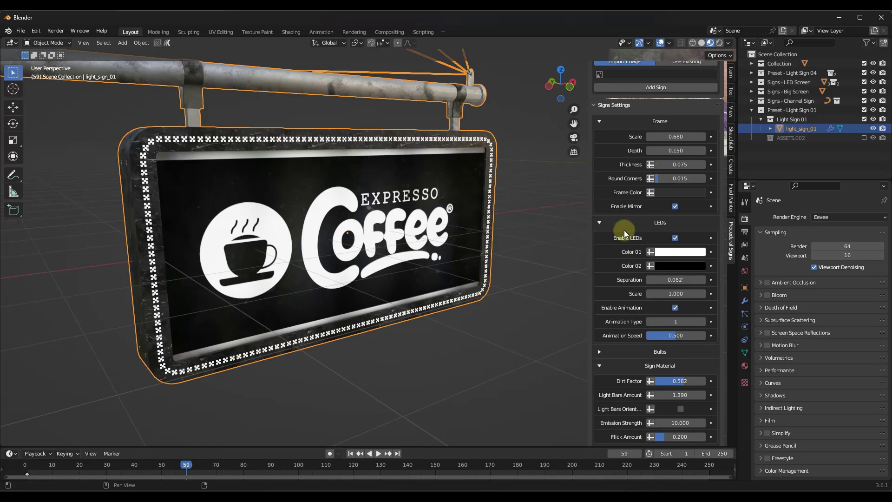
- Keep the LEDs enabled and set their Color 01 to red (hue 0.997, saturation 0.987, value 1.000)
left_click(675, 238)
left_click(675, 238)
left_click(675, 257)
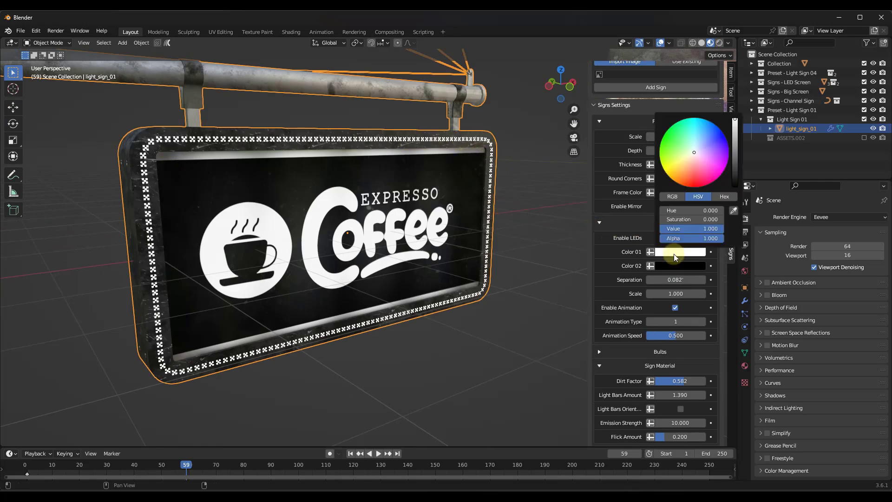
left_click(697, 183)
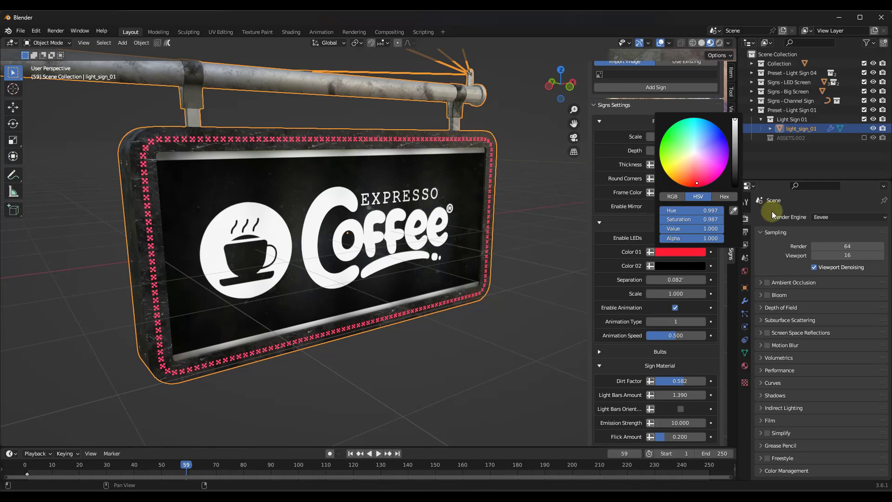
- Enable Bloom in the Eevee render settings and show its options
left_click(767, 295)
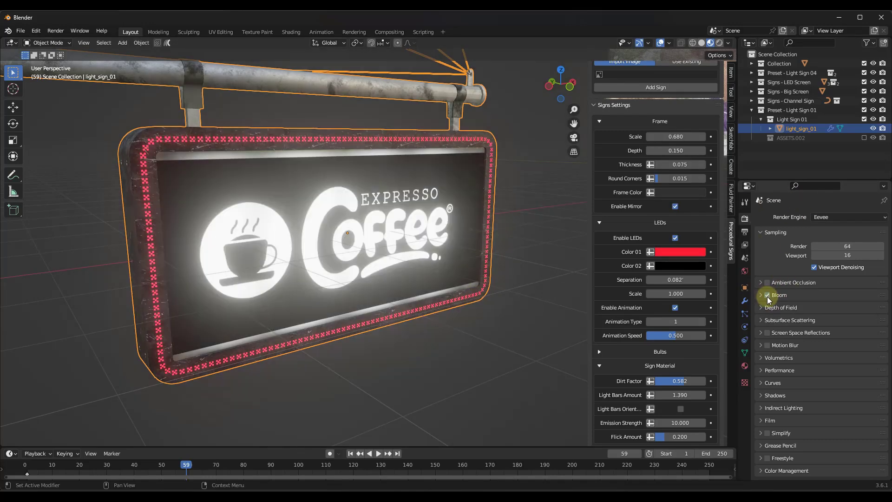
left_click(761, 295)
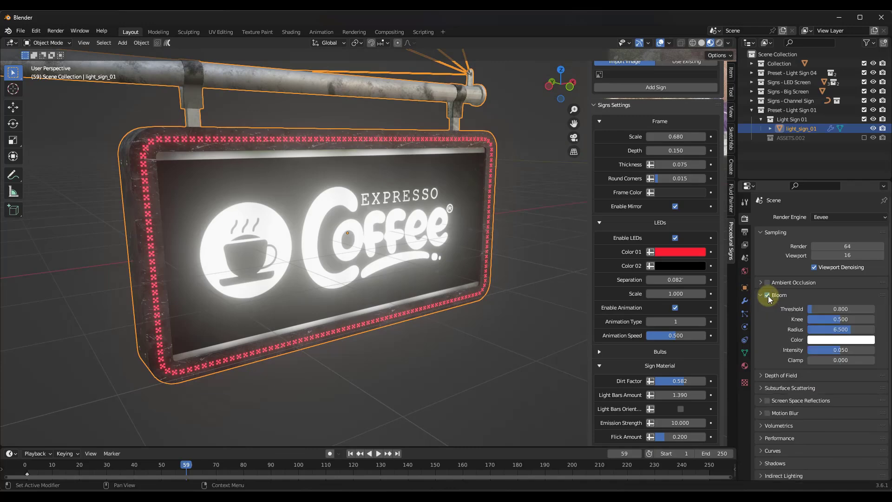
middle_click_drag(388, 255, 397, 245)
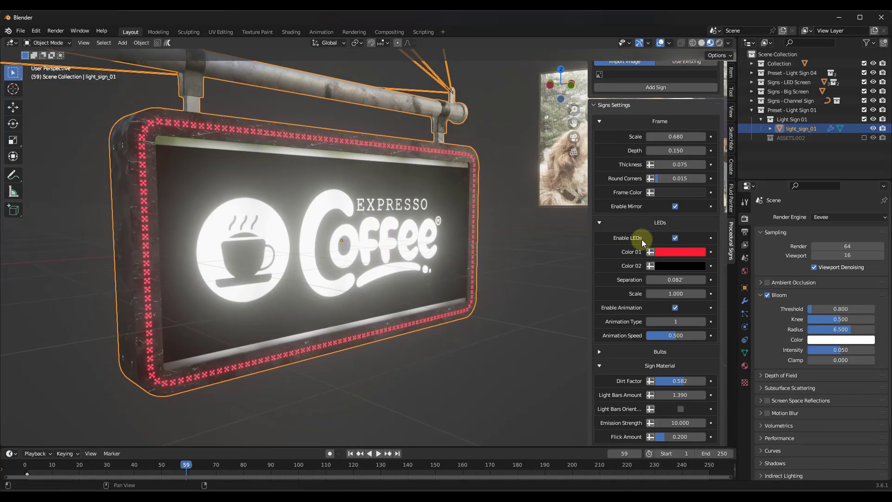
- Enable the bulbs around the coffee sign's frame
left_click(657, 351)
scroll(669, 325, "down", 5)
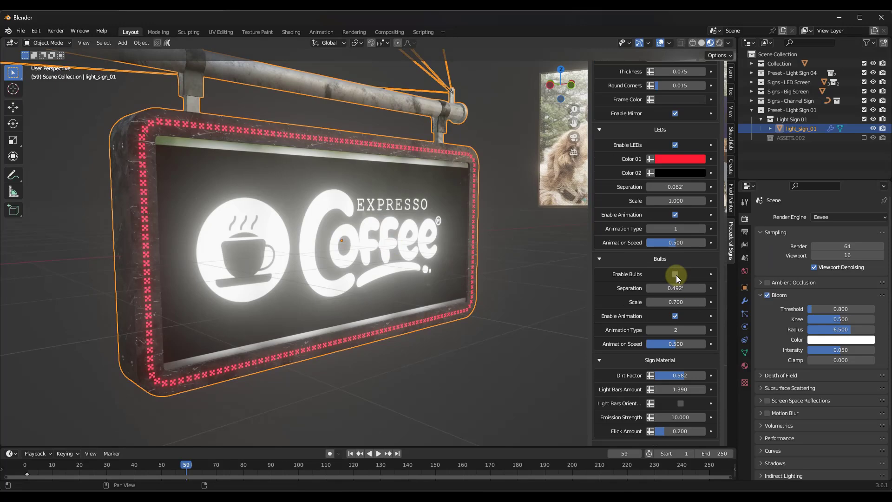
left_click(675, 274)
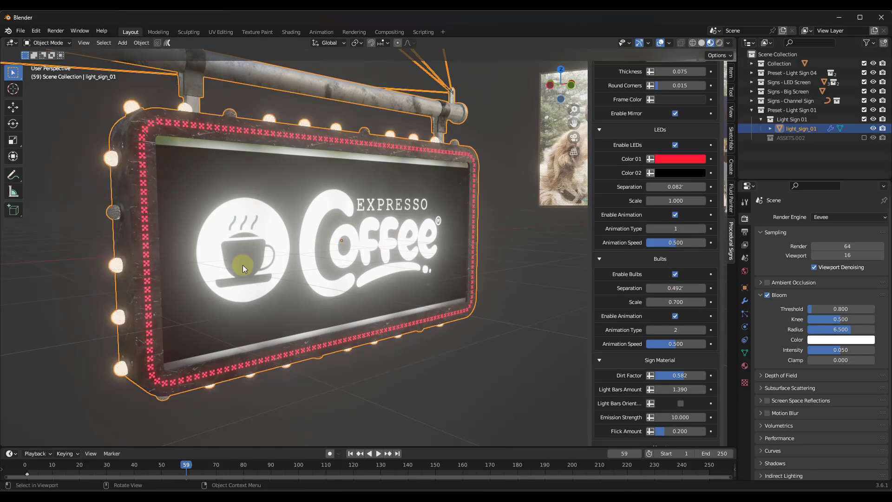
- Set the coffee sign's bulb separation to 0.366' and bulb scale to 0.900, and play the animation
scroll(300, 206, "down", 3)
middle_click_drag(300, 206, 319, 233)
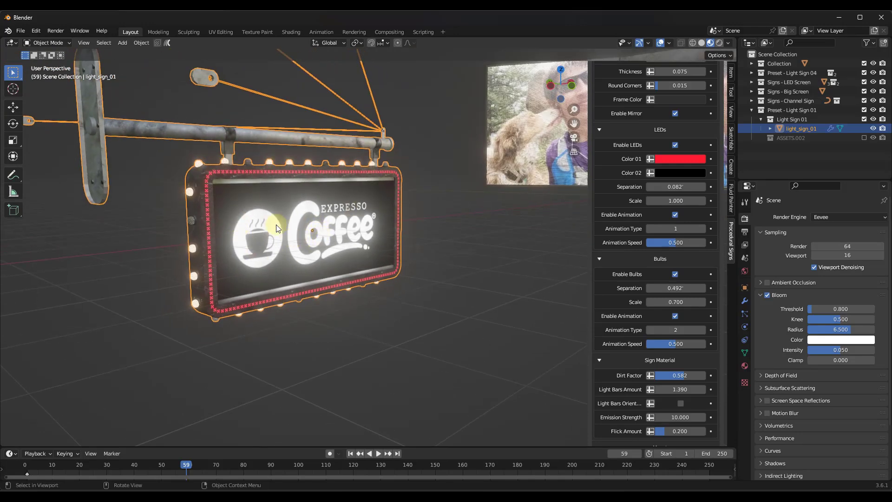
scroll(279, 249, "up", 1)
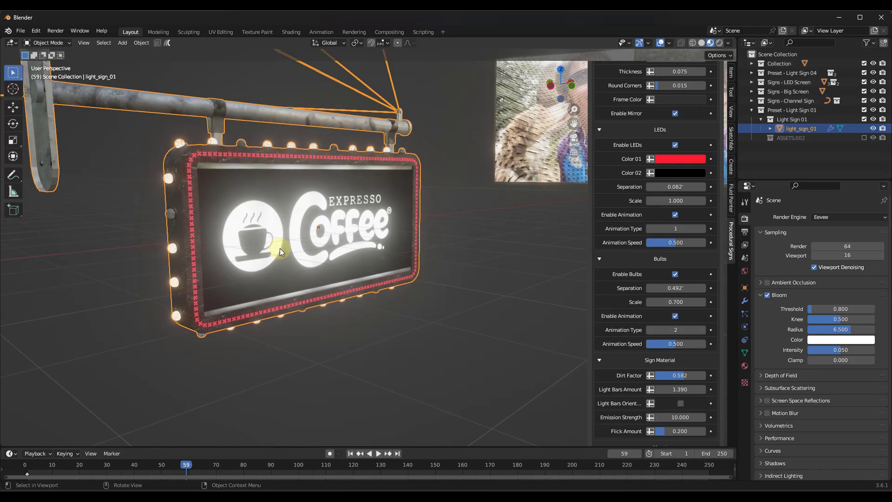
scroll(287, 215, "down", 2)
scroll(287, 216, "up", 1)
middle_click_drag(286, 220, 213, 239)
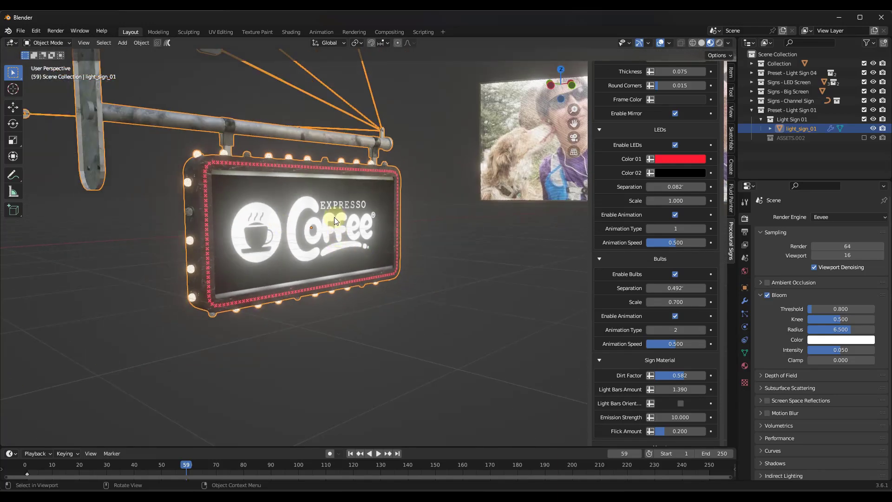
left_click_drag(676, 289, 446, 292)
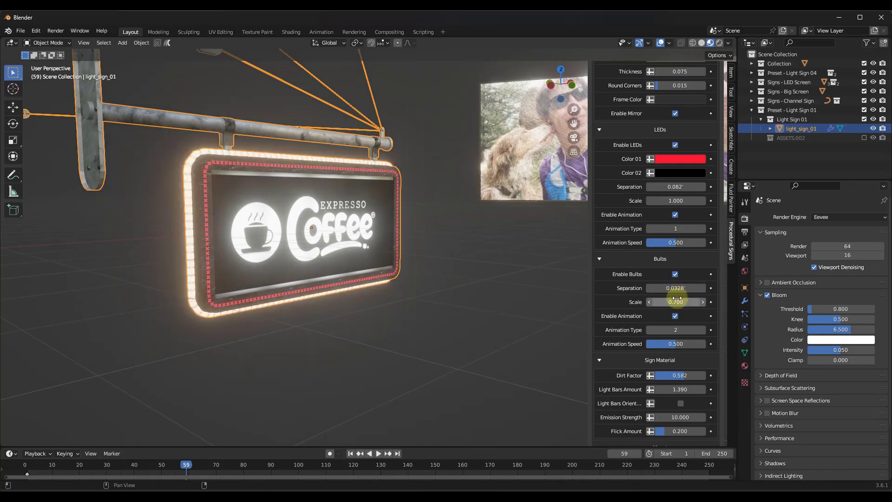
key("ctrl+z")
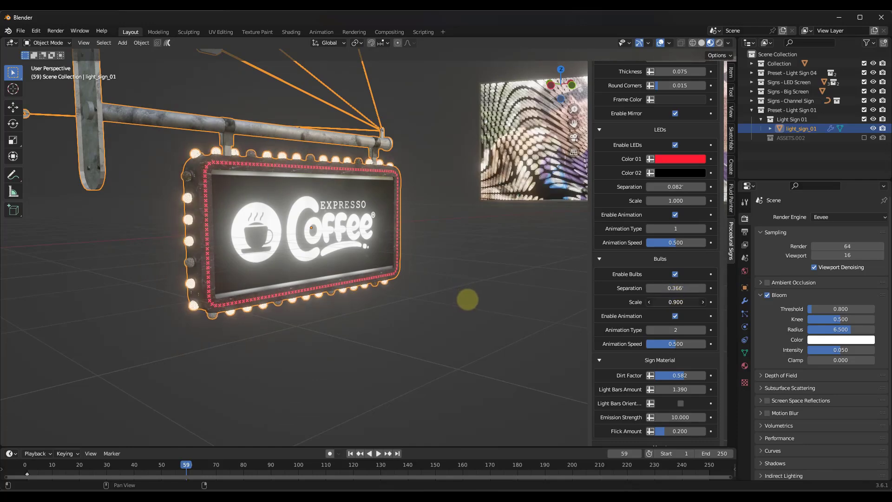
left_click(378, 454)
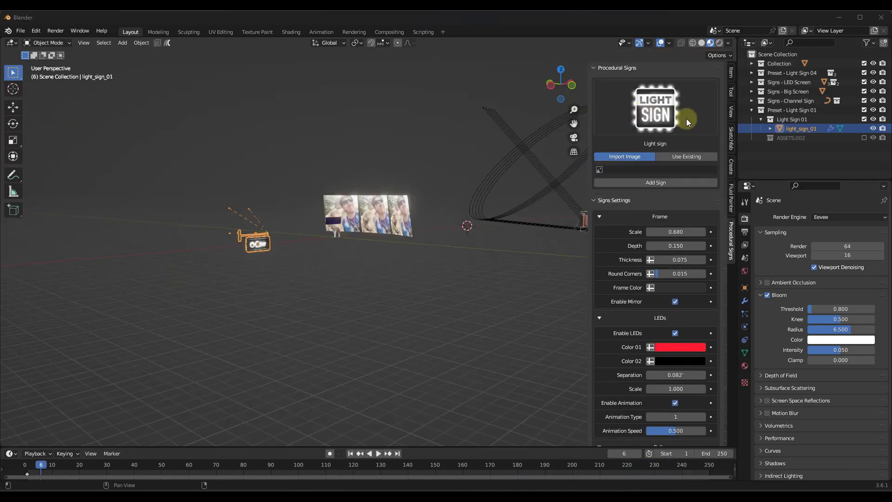
- Choose the Neon sign type and add a new neon sign using the Draw option
left_click(675, 109)
left_click(693, 172)
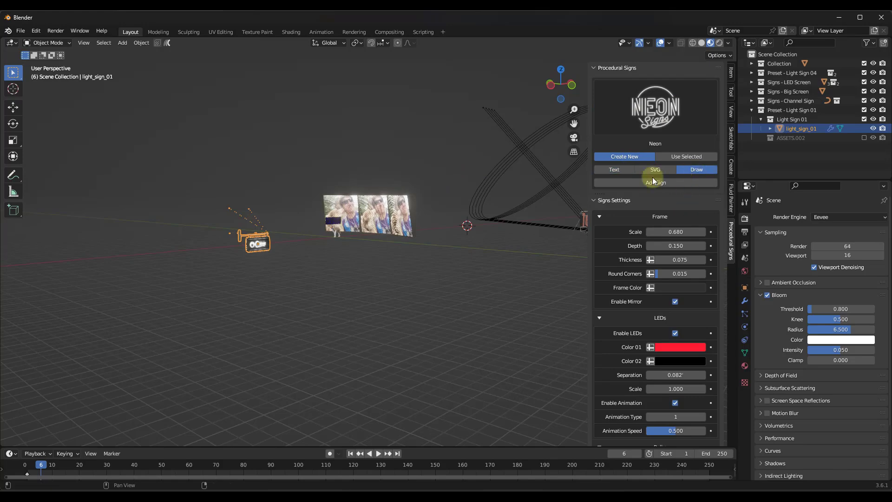
scroll(373, 210, "down", 2)
scroll(337, 223, "up", 5)
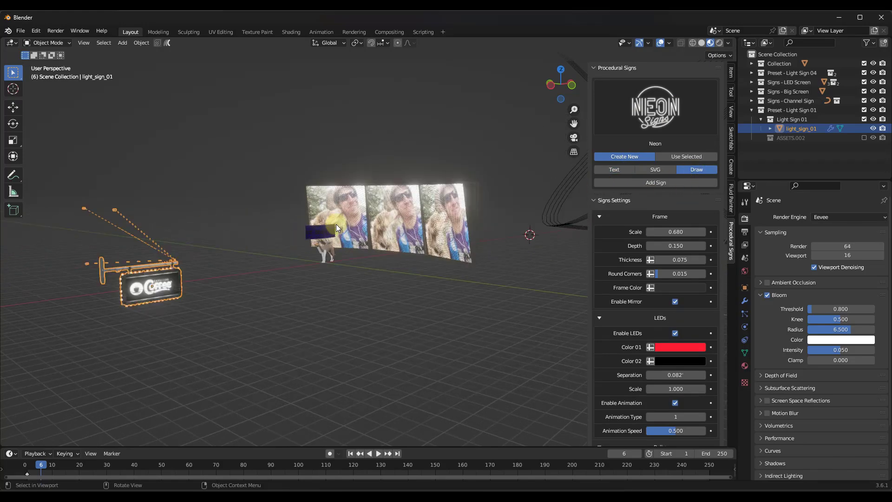
left_click(655, 182)
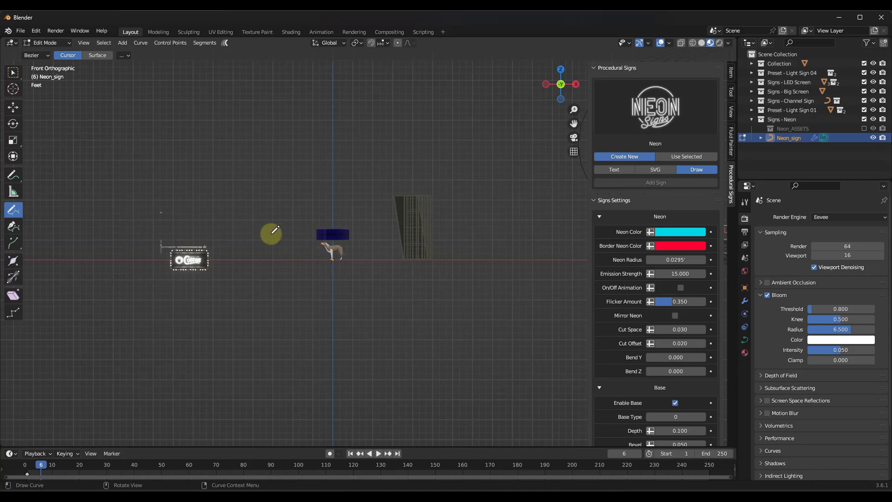
- Draw the word TEXT freehand as neon strokes above the dog in the front view
scroll(325, 237, "up", 10)
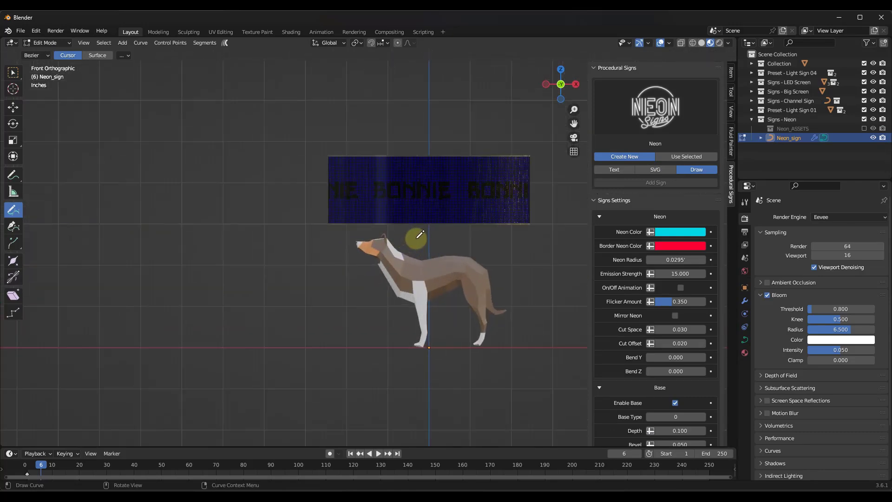
scroll(234, 229, "down", 6)
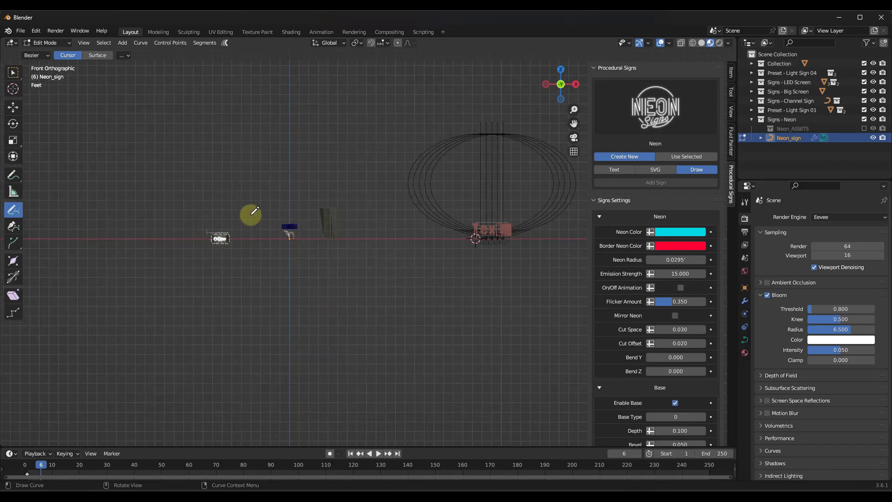
scroll(277, 210, "up", 2)
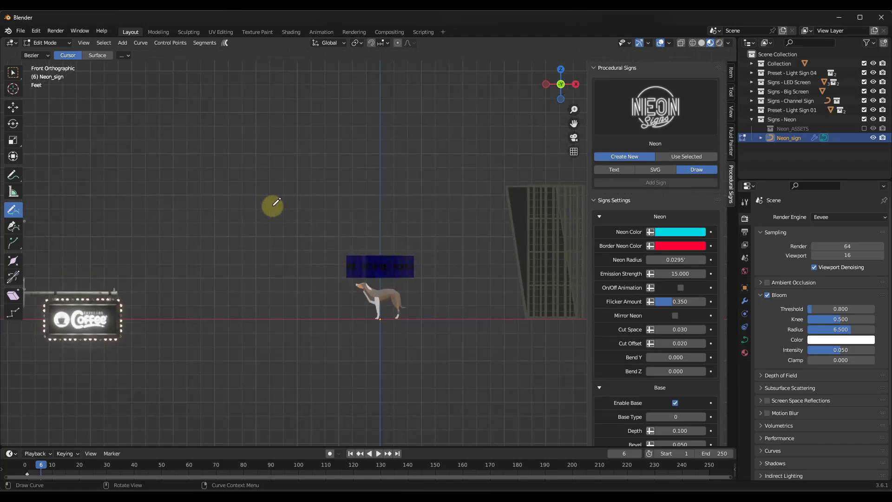
mouse_move(277, 168)
left_mouse_down()
mouse_move(255, 238)
mouse_move(304, 166)
left_mouse_up()
left_click_drag(306, 187, 317, 246)
left_click_drag(378, 184, 343, 240)
left_click_drag(350, 182, 388, 238)
left_click_drag(398, 179, 447, 166)
- Examine the drawn neon lettering in perspective along with its sign settings, and return to Object Mode
scroll(372, 199, "up", 5)
mouse_move(363, 199)
middle_mouse_down()
mouse_move(396, 195)
mouse_move(389, 201)
mouse_move(402, 211)
middle_mouse_up()
scroll(404, 198, "down", 3)
scroll(394, 213, "up", 2)
scroll(417, 206, "down", 2)
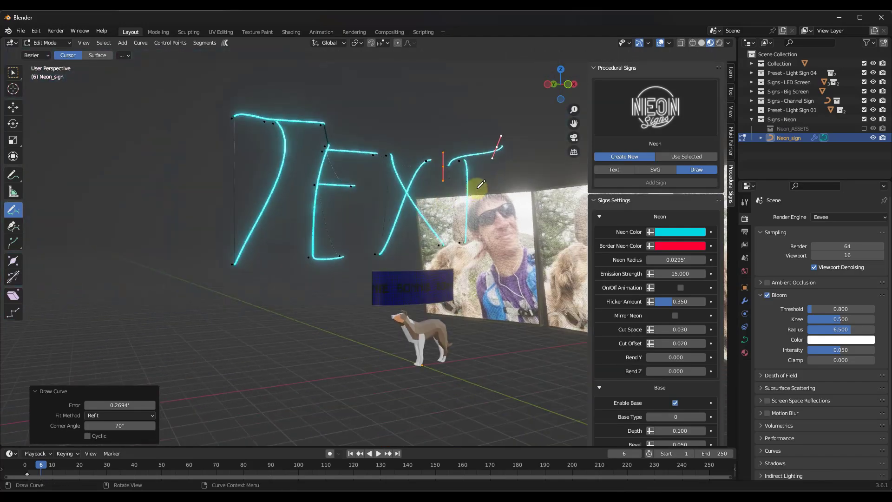
scroll(477, 186, "up", 2)
scroll(405, 204, "down", 2)
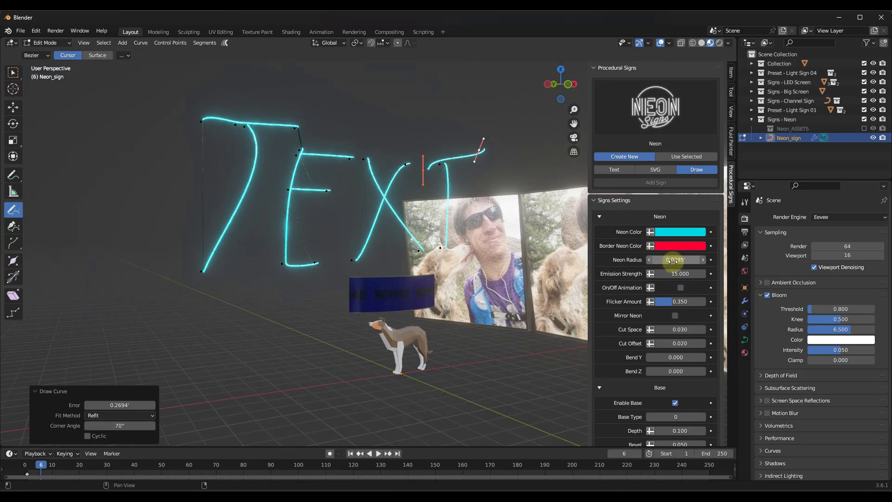
scroll(654, 349, "down", 3)
scroll(390, 274, "down", 3)
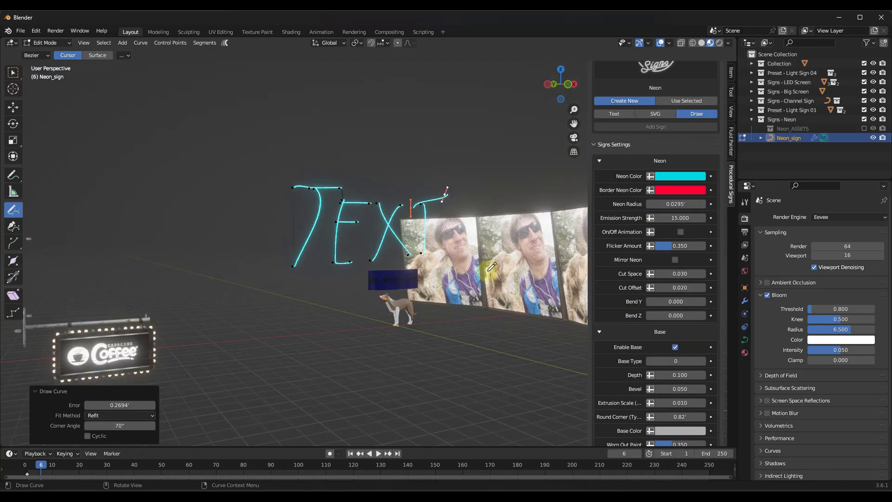
key("Tab")
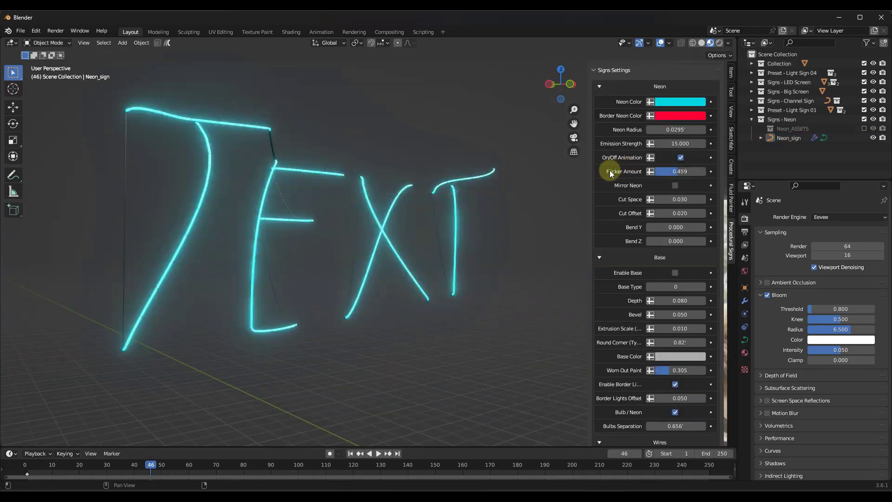
- Set the drawn neon sign's emission strength to 38.770, keeping its neon radius at 0.0295', and play the animation
left_click_drag(679, 143, 452, 204)
key("ctrl+z")
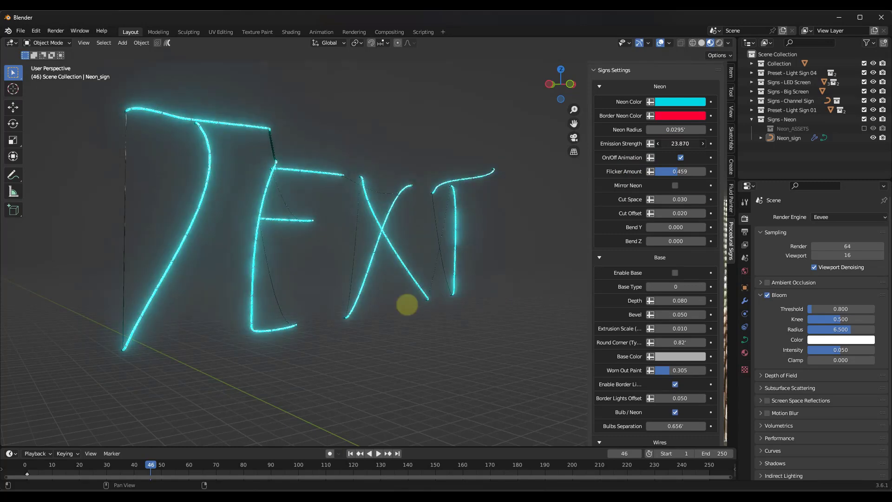
left_click_drag(674, 130, 455, 248)
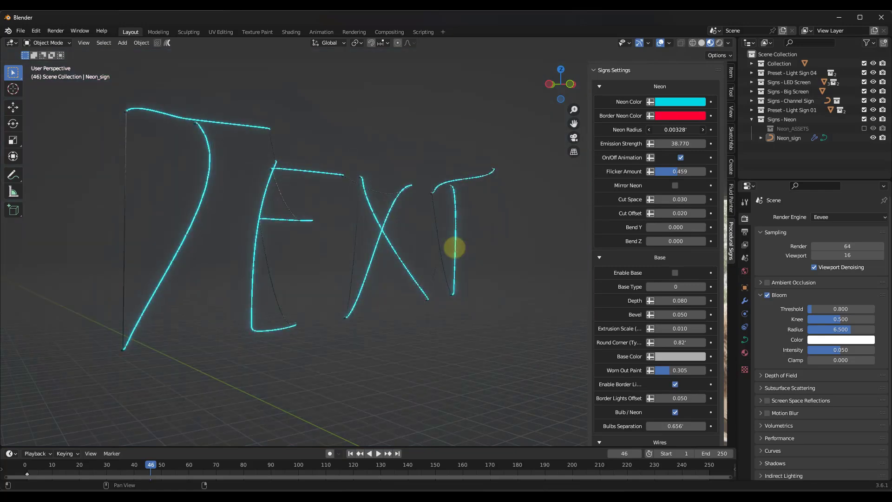
key("ctrl+z")
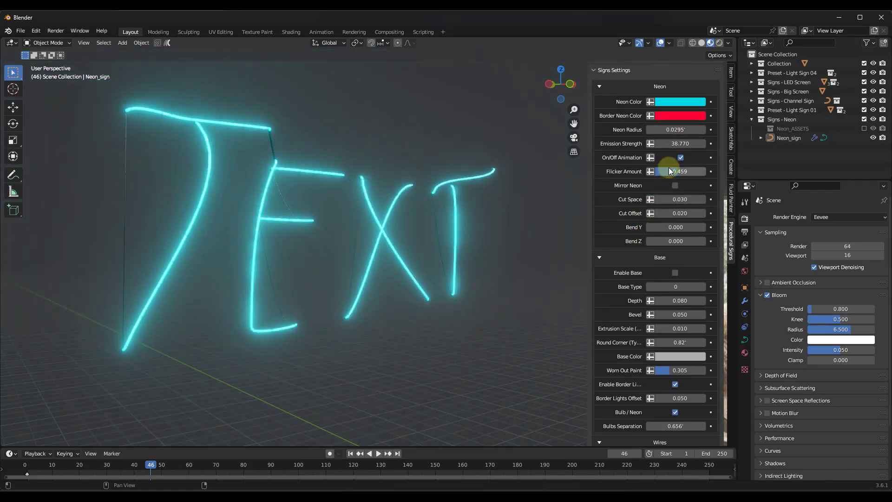
left_click(373, 453)
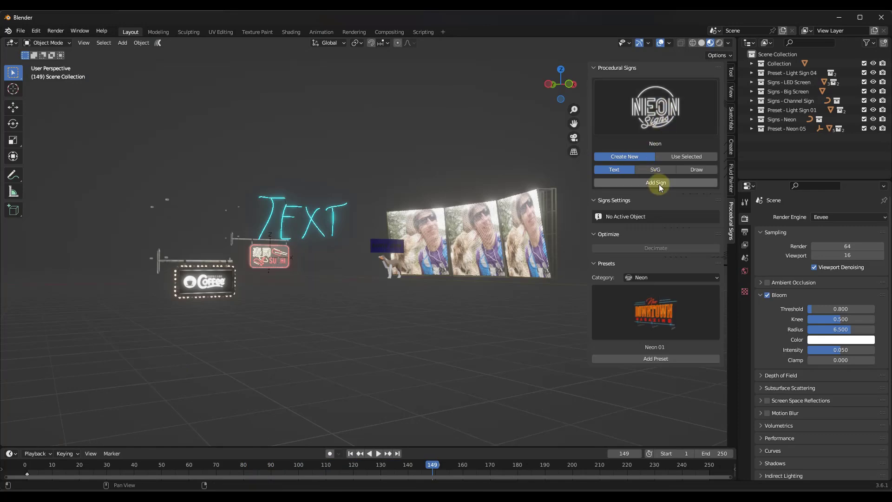
- Add a new neon text sign and move it along X by -32.455' and a further -11.185', beyond the coffee sign
left_click(387, 269)
key("g")
key("x")
left_click(52, 302)
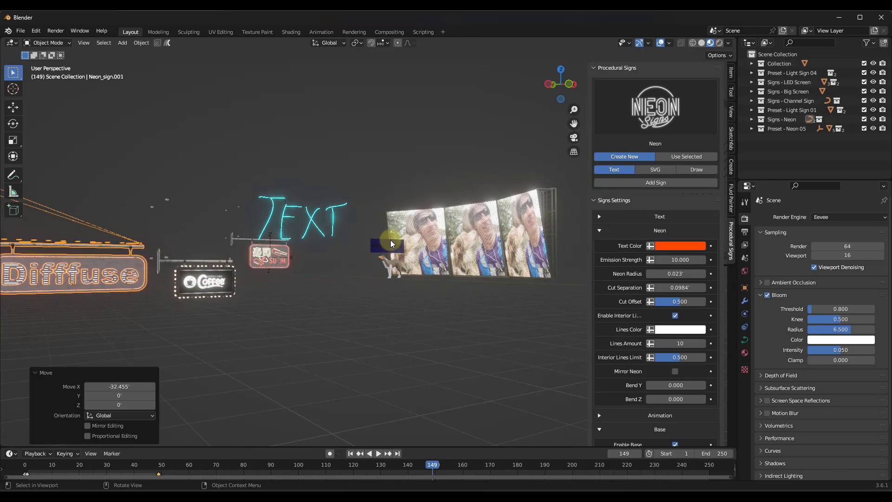
middle_click_drag(52, 301, 166, 269)
key("g")
key("x")
left_click(149, 226)
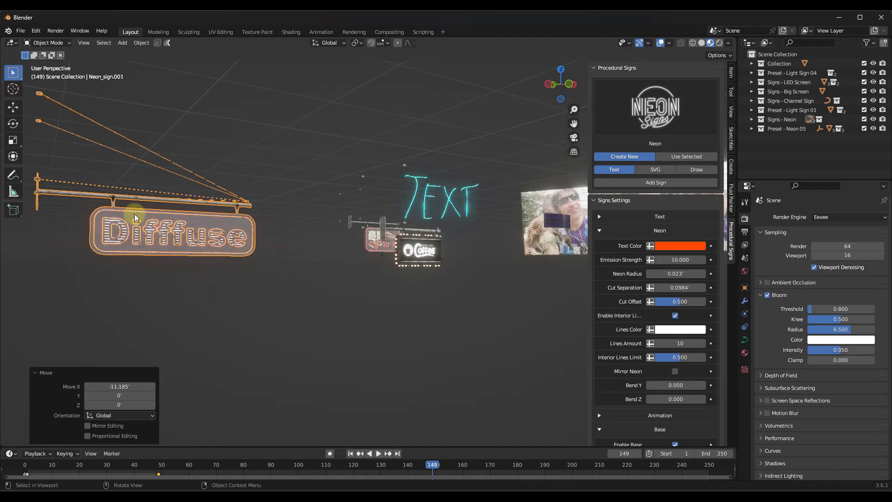
- Change the new neon sign's text to "Blender"
scroll(113, 231, "up", 5)
middle_click_drag(112, 230, 183, 233)
scroll(183, 233, "up", 2)
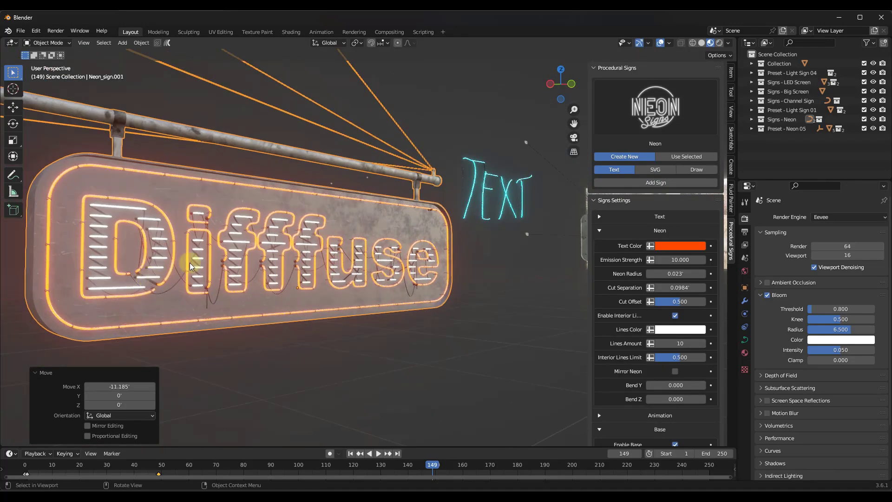
left_click(615, 218)
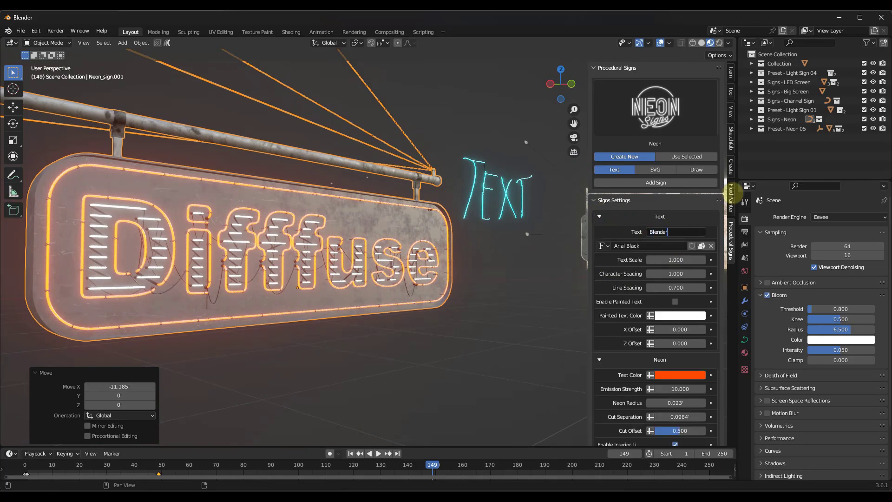
type("Blender")
key("Return")
- Set the Blender sign's text scale to 0.960 and its interior lines amount to 15
scroll(131, 250, "up", 2)
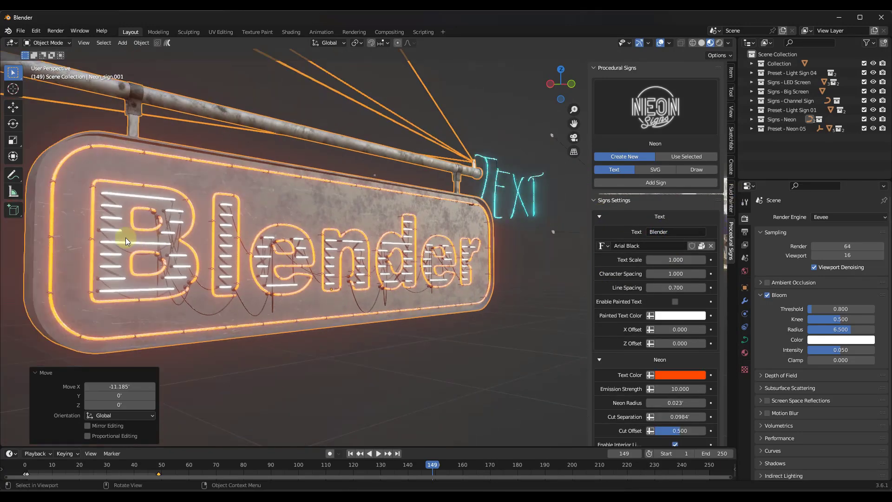
scroll(134, 238, "up", 1)
left_click_drag(674, 259, 456, 265)
scroll(681, 322, "down", 4)
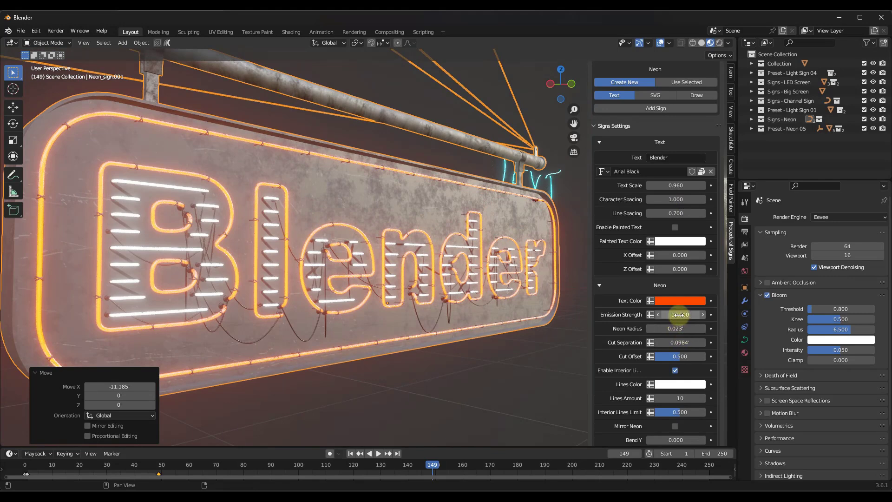
scroll(683, 314, "down", 4)
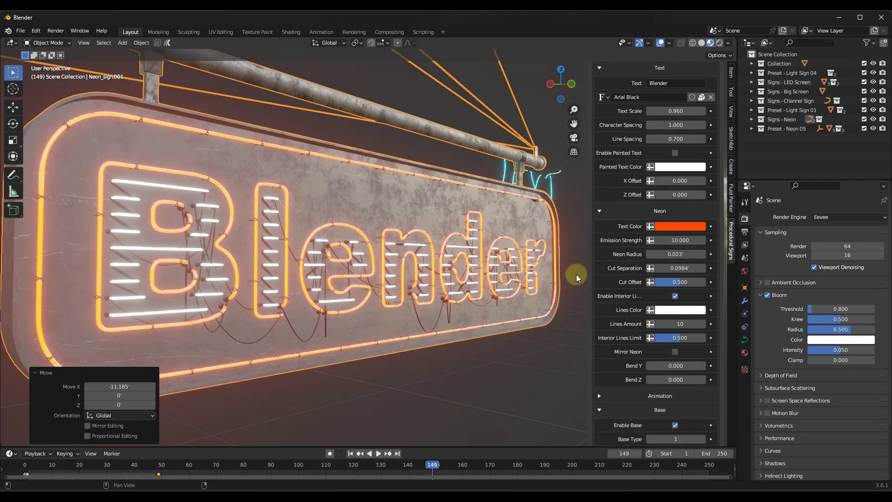
left_click_drag(680, 324, 356, 218)
- Enable Mirror Neon so the Blender lettering is repeated on the back of the sign, checking it from behind
left_click(675, 352)
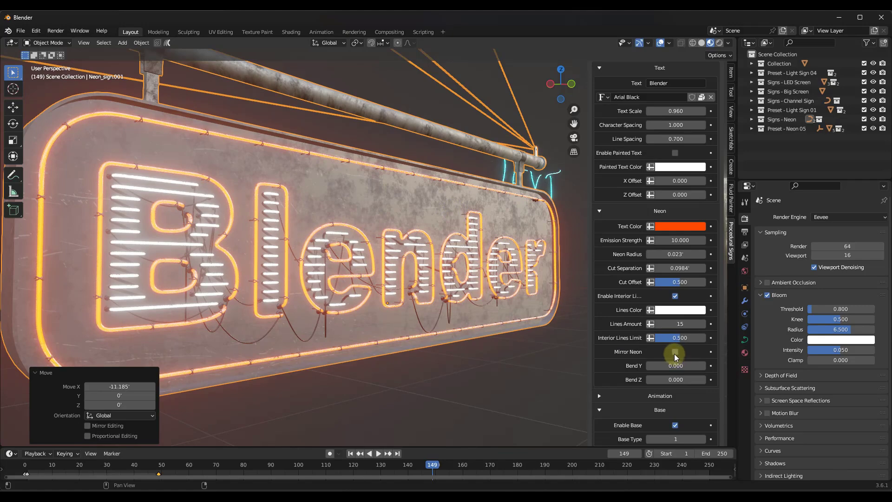
middle_click_drag(320, 292, 517, 300)
left_click(675, 353)
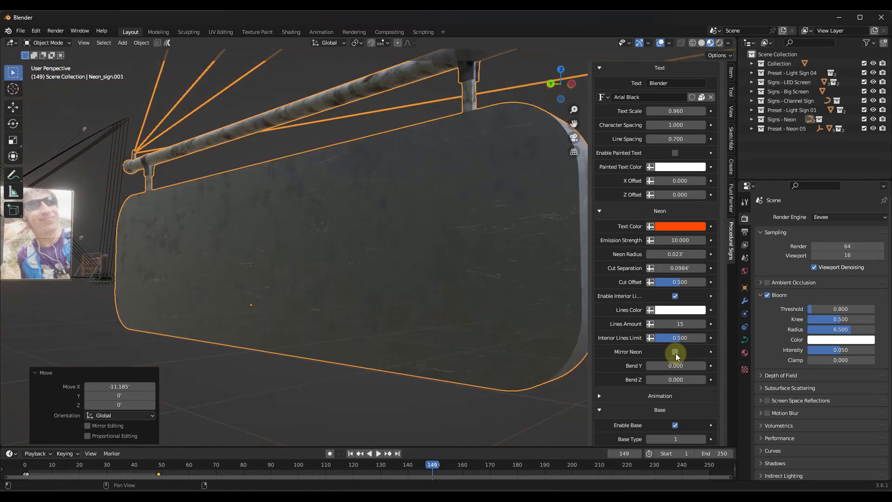
left_click(676, 353)
middle_click_drag(522, 268, 428, 255)
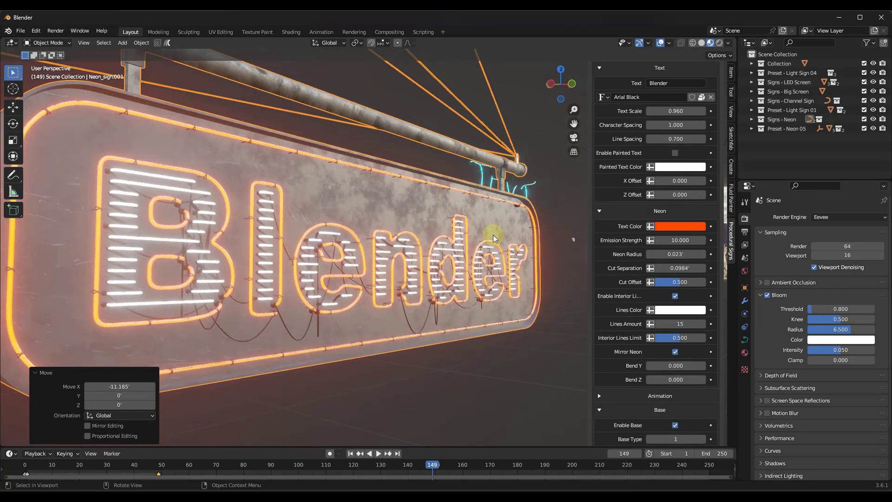
- Set the Blender sign's text color to blue (hue 0.652, saturation 0.999, value 1.000) and its lines color to yellow
left_click(672, 225)
left_click_drag(690, 184, 491, 213)
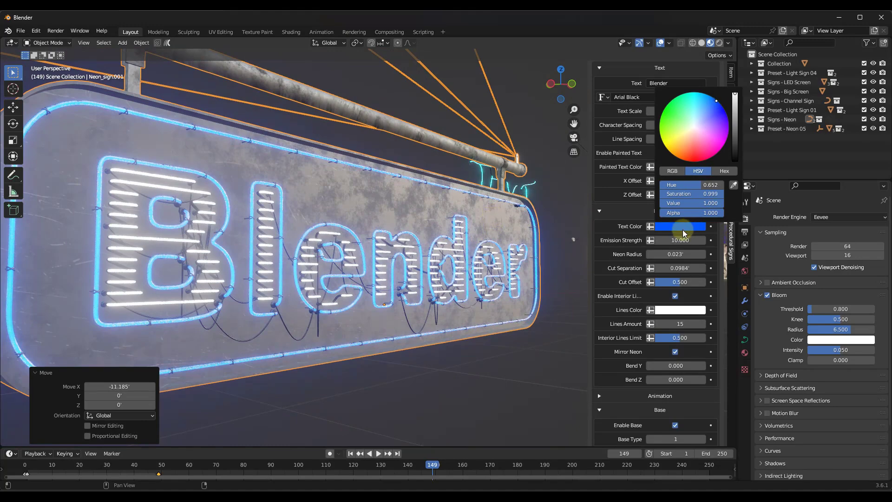
left_click(679, 311)
left_click(687, 211)
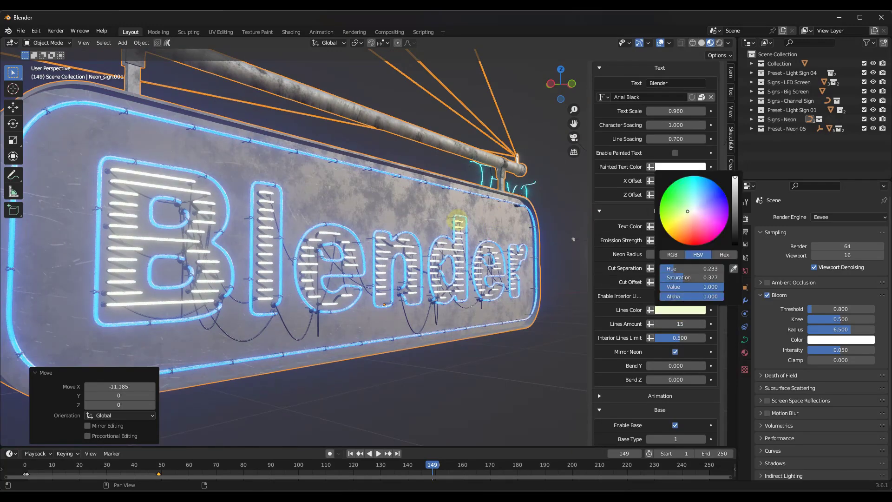
middle_click_drag(420, 275, 297, 252)
scroll(377, 261, "down", 3)
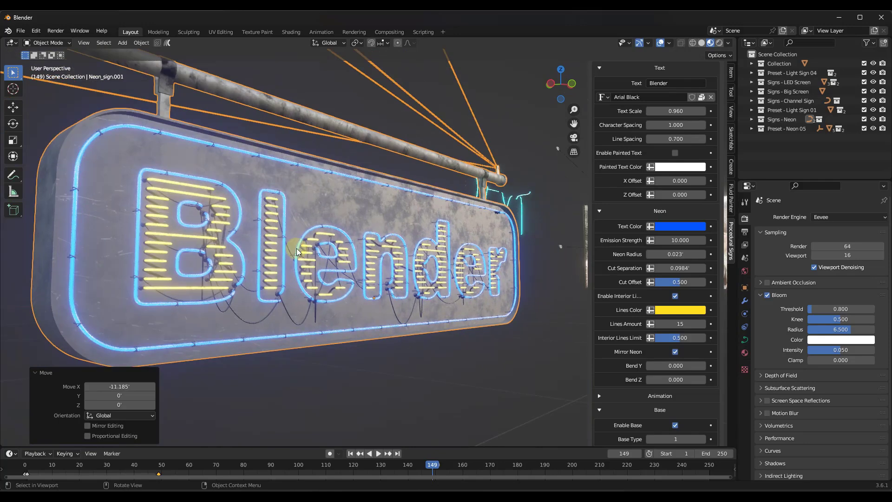